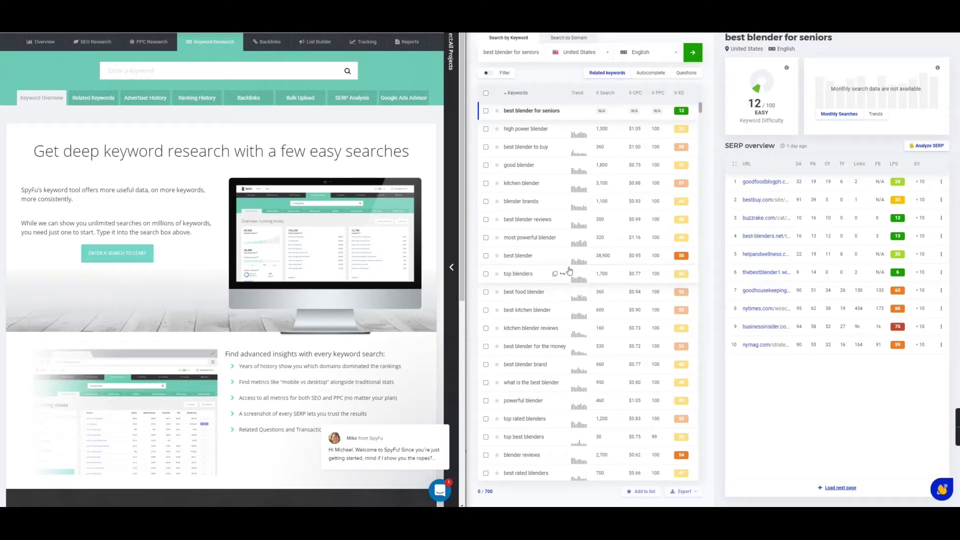
- Return KWFinder to its blank keyword search page and check the list of test keywords
left_click(499, 21)
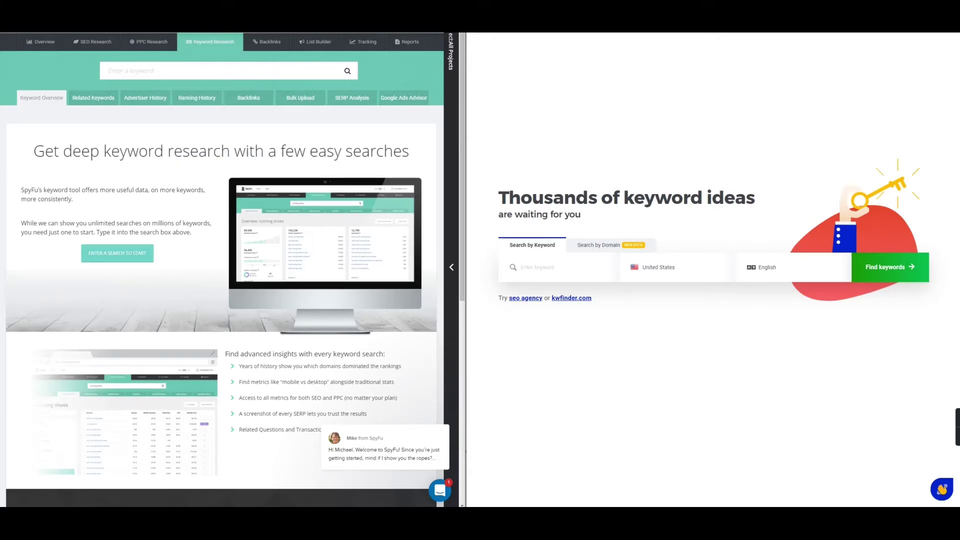
key("ctrl+Tab")
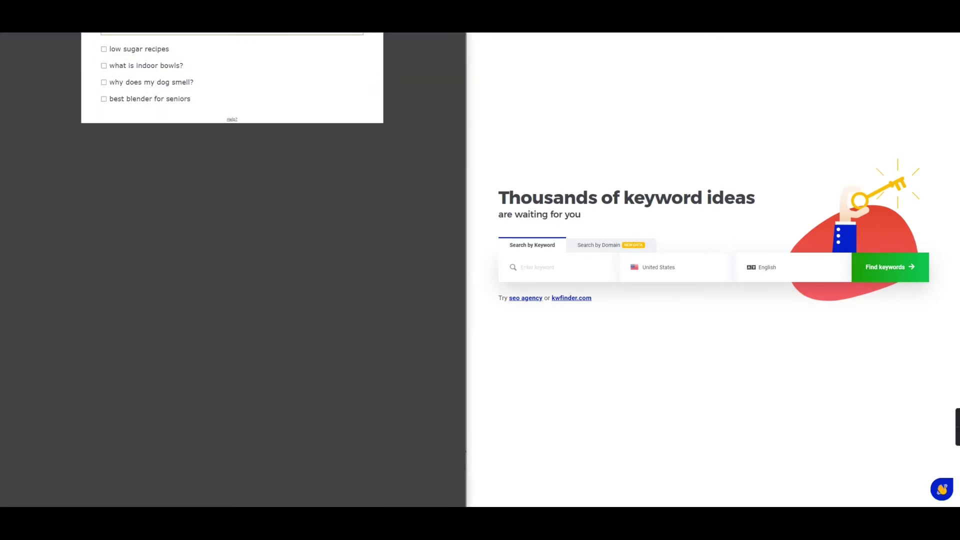
key("ctrl+shift+Tab")
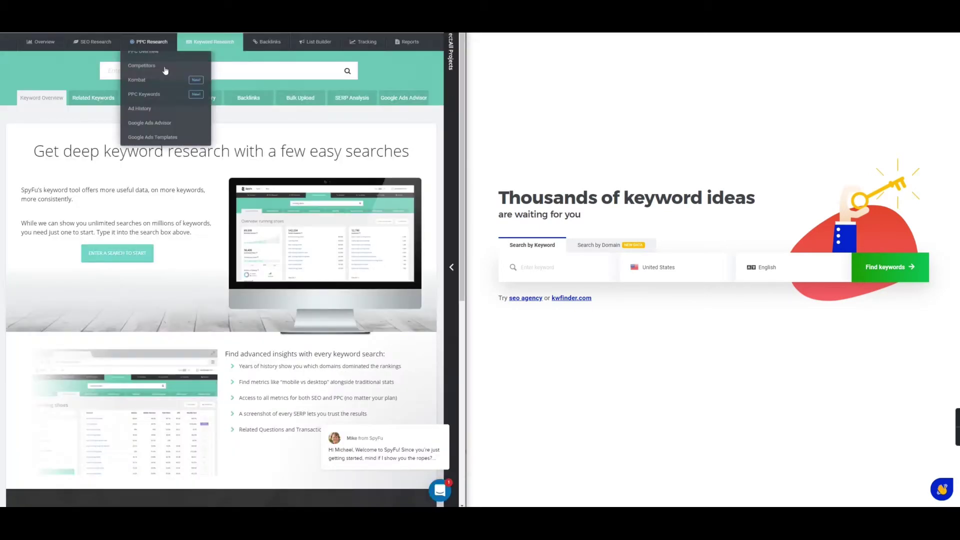
left_click(149, 41)
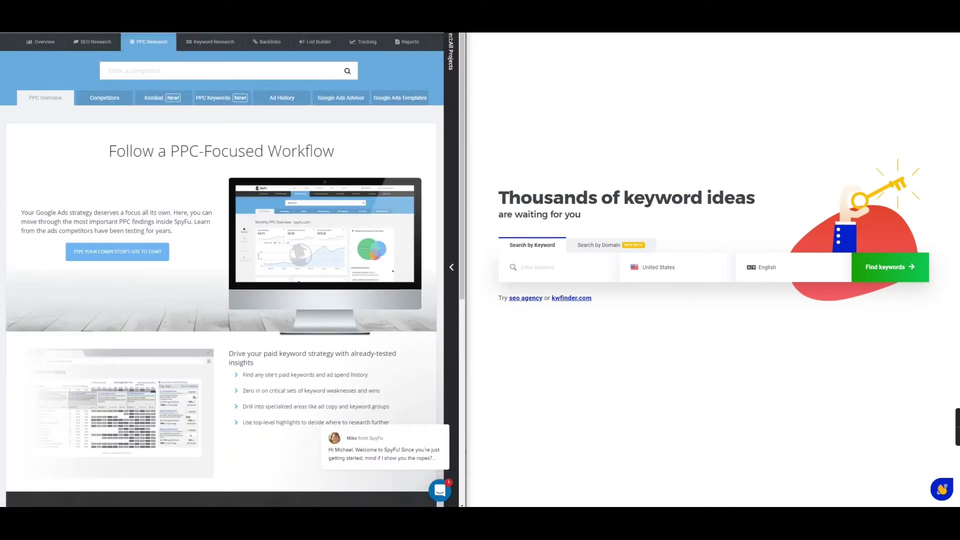
left_click(210, 42)
mouse_move(150, 45)
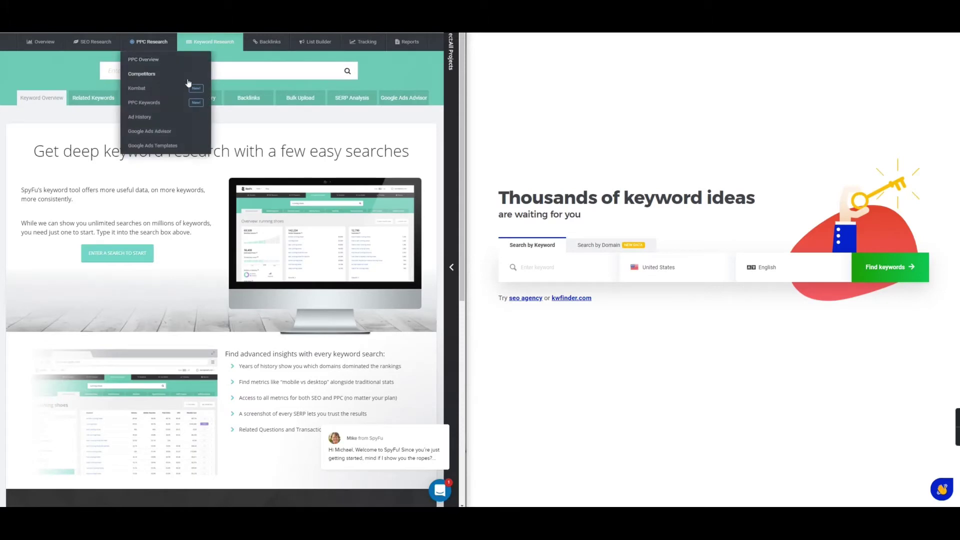
- Search SpyFu's keyword research for "low sugar recipes"
left_click(238, 71)
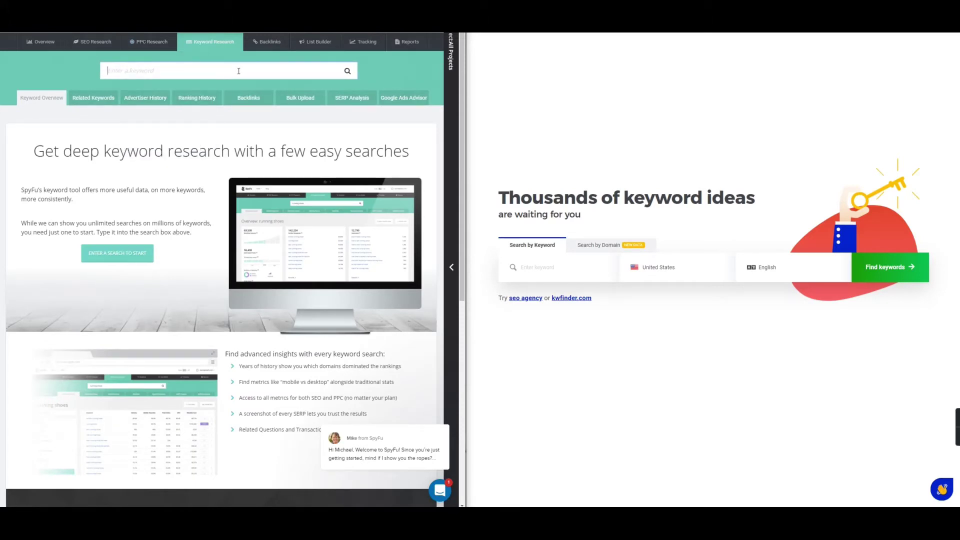
type("low sugar ")
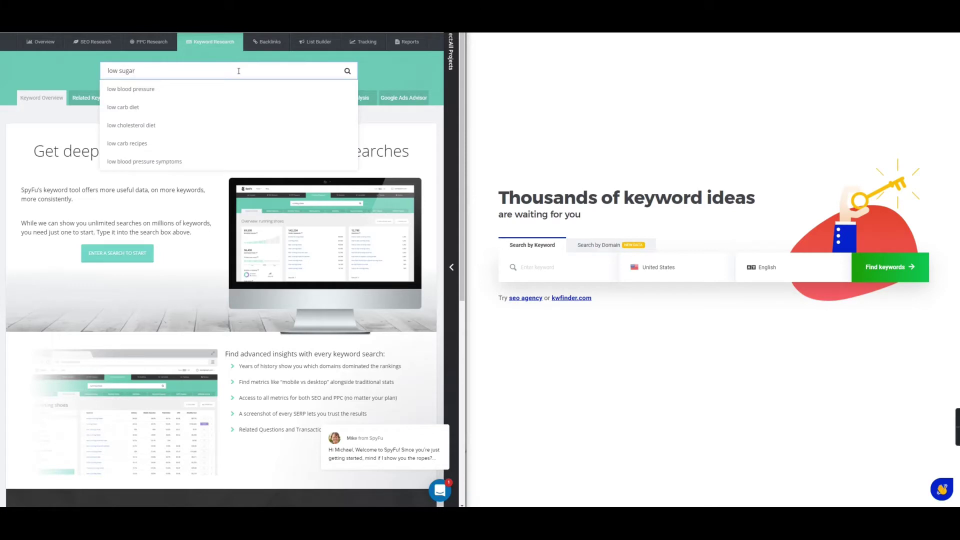
type("re")
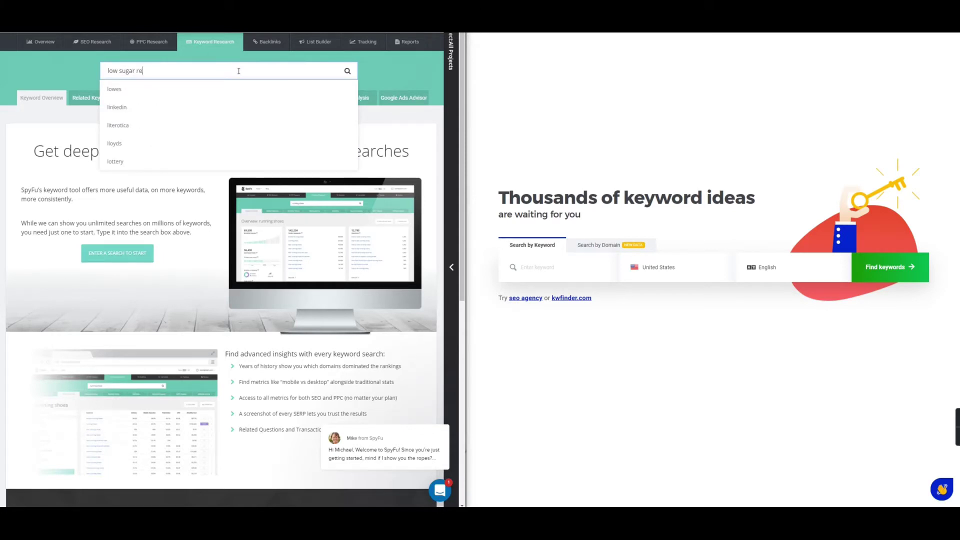
type("cipes")
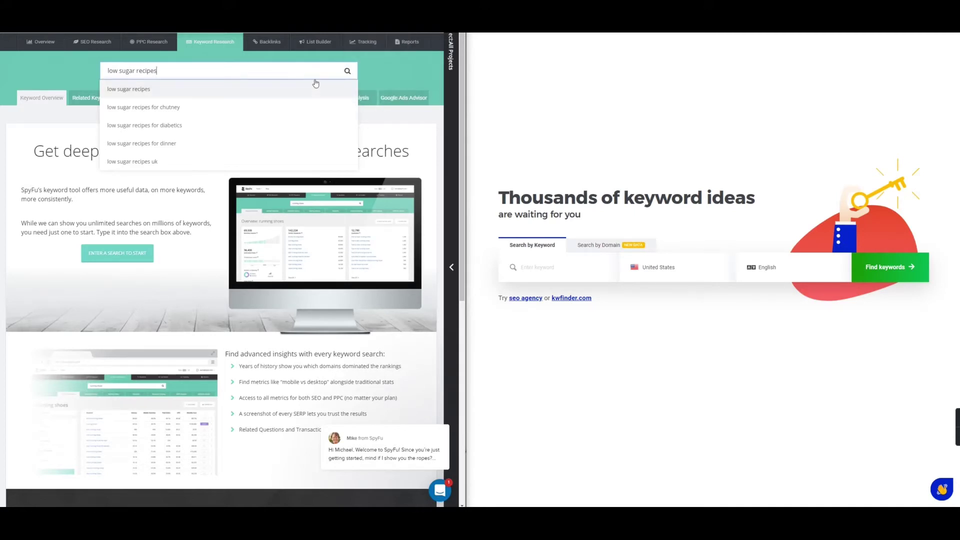
left_click(348, 72)
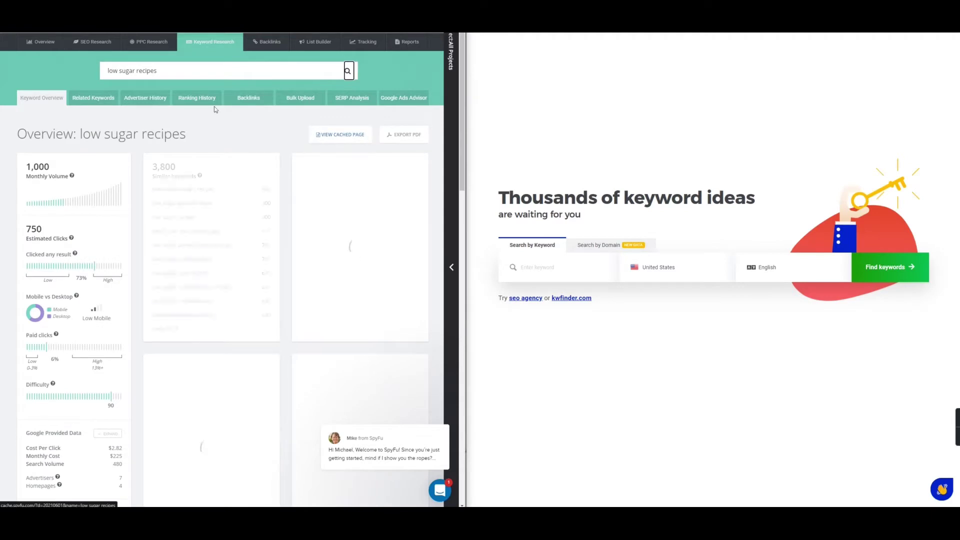
- Copy the SpyFu query "low sugar recipes" into KWFinder and find keywords for the United States in English
left_click_drag(157, 70, 108, 70)
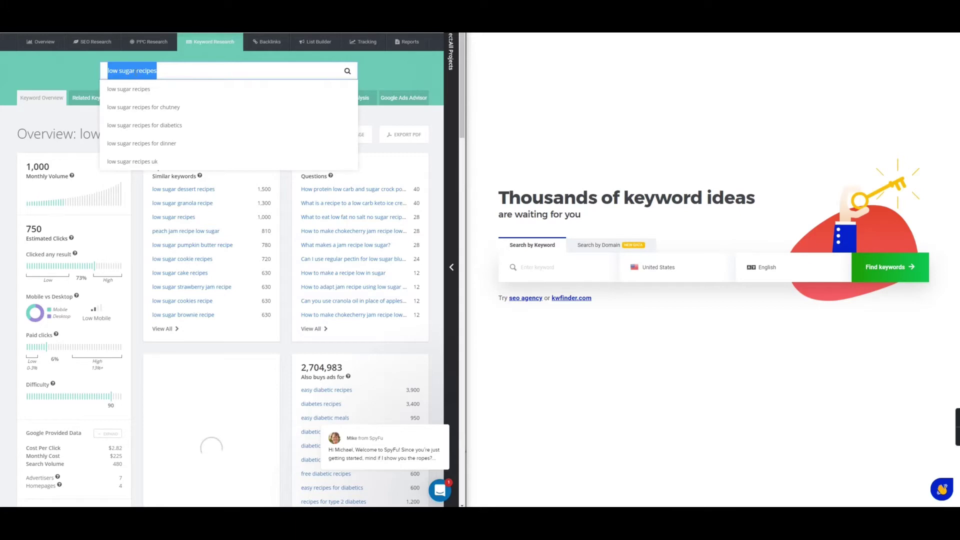
right_click(136, 74)
left_click(156, 102)
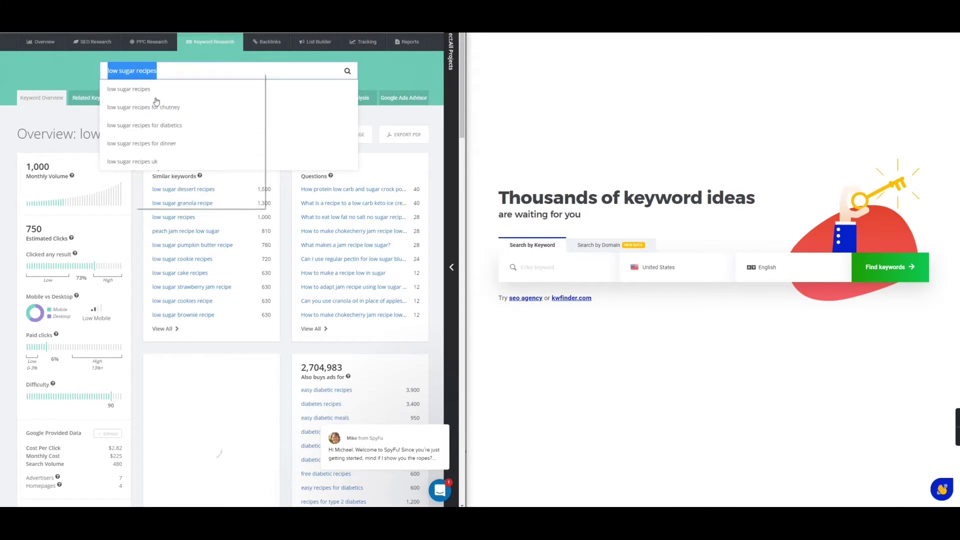
right_click(540, 268)
left_click(558, 326)
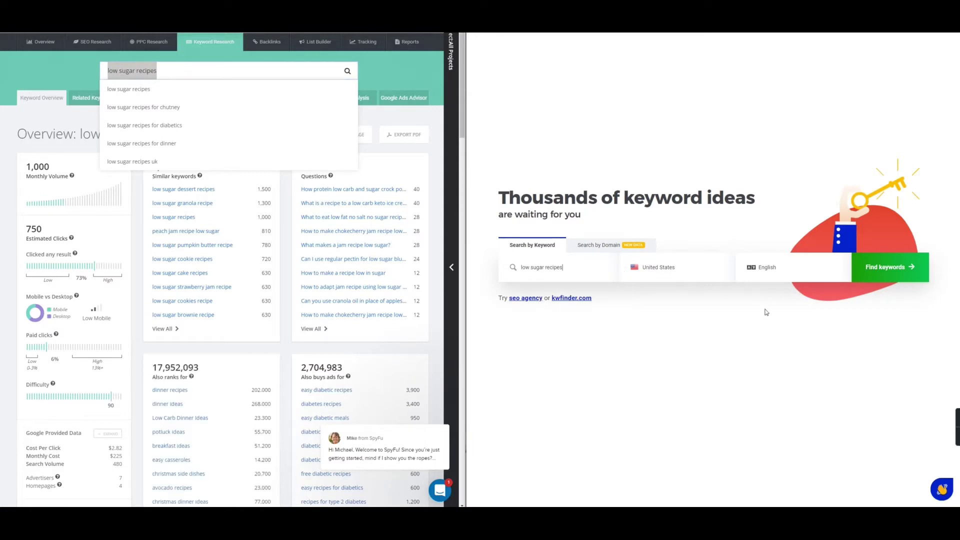
left_click(881, 269)
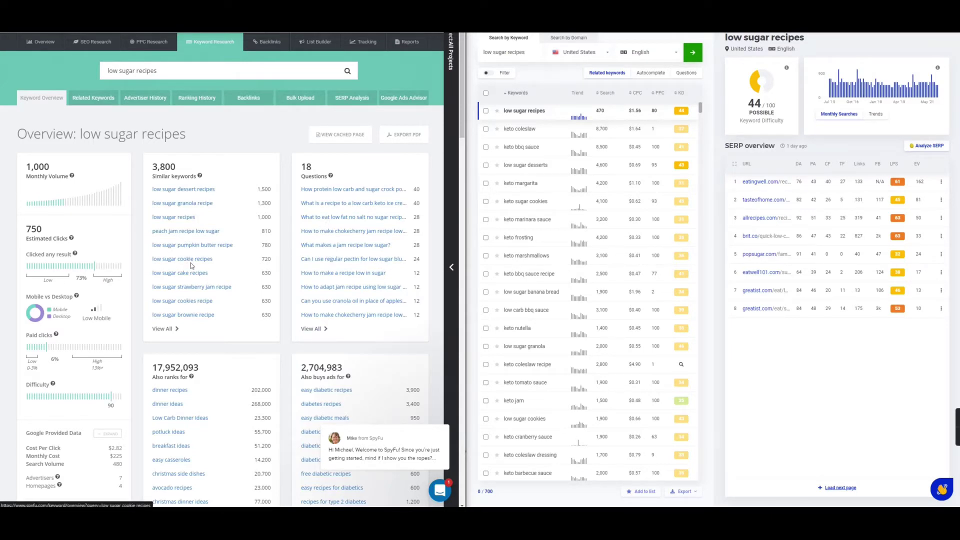
- Examine SpyFu's overview of low sugar recipes, from the difficulty metric through ad recommendations and ranking history to the organic ranking analysis
scroll(221, 291, "down", 1)
scroll(221, 291, "down", 3)
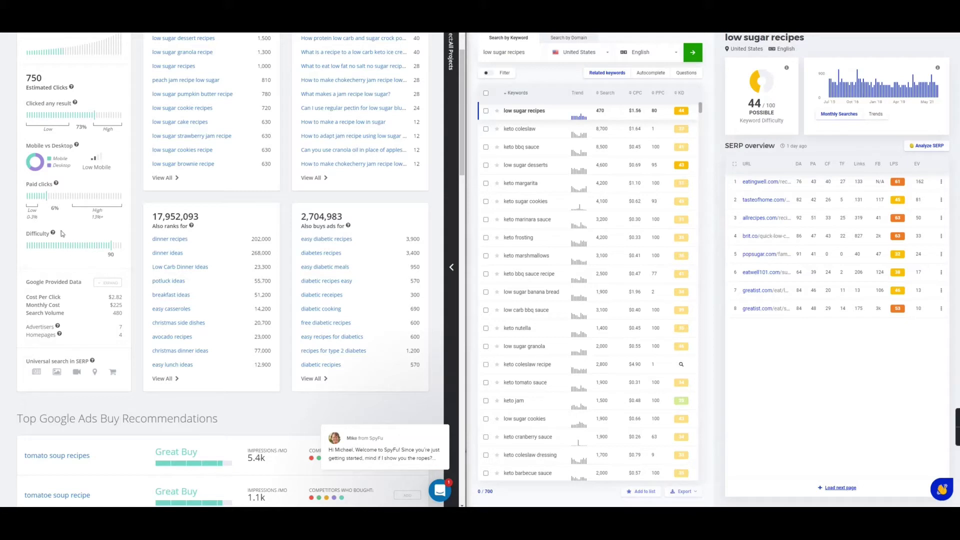
mouse_move(53, 234)
scroll(113, 255, "up", 3)
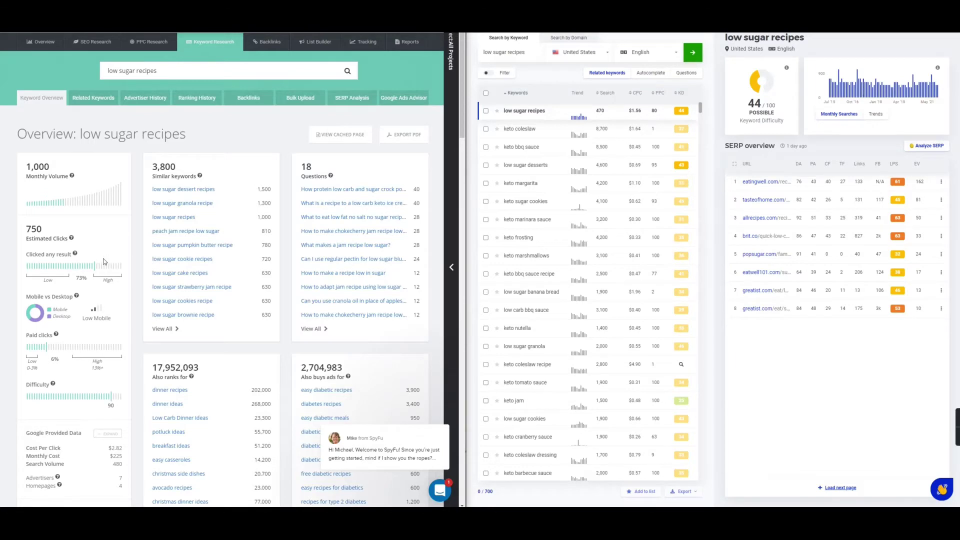
scroll(104, 262, "down", 9)
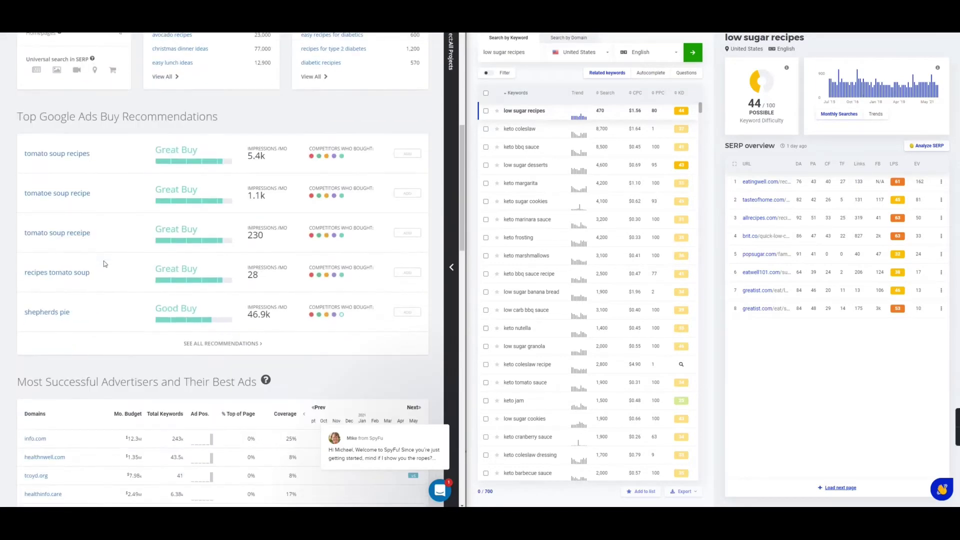
scroll(105, 263, "down", 3)
scroll(106, 263, "down", 4)
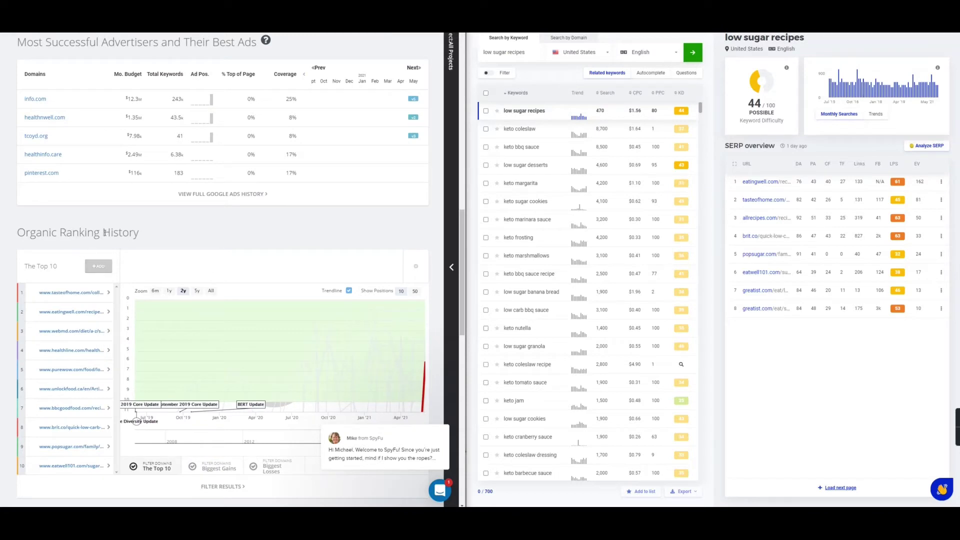
scroll(203, 228, "down", 2)
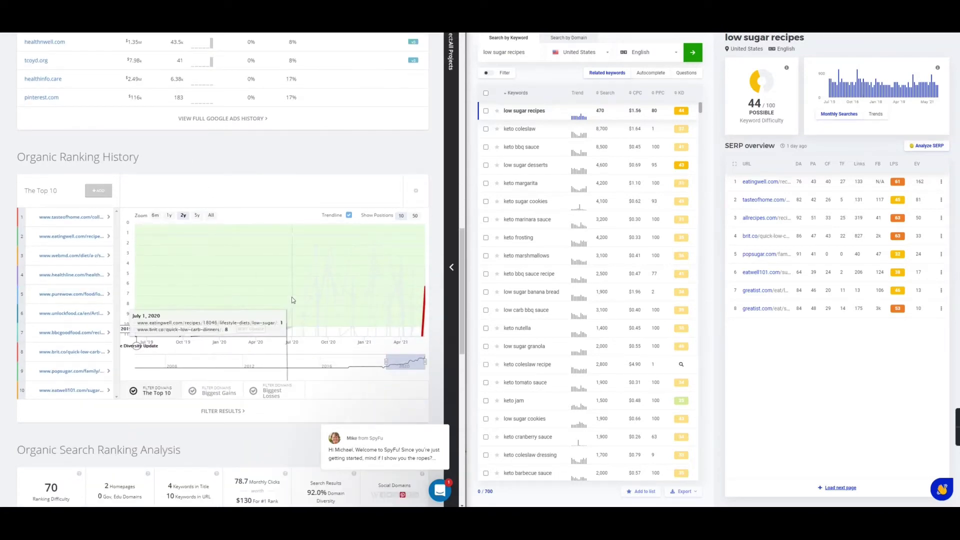
scroll(191, 305, "down", 4)
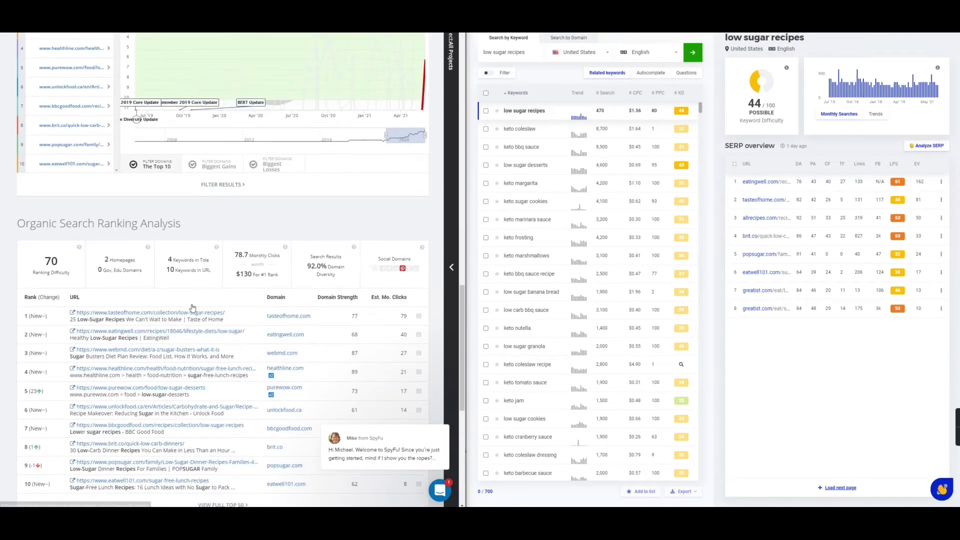
scroll(193, 307, "down", 2)
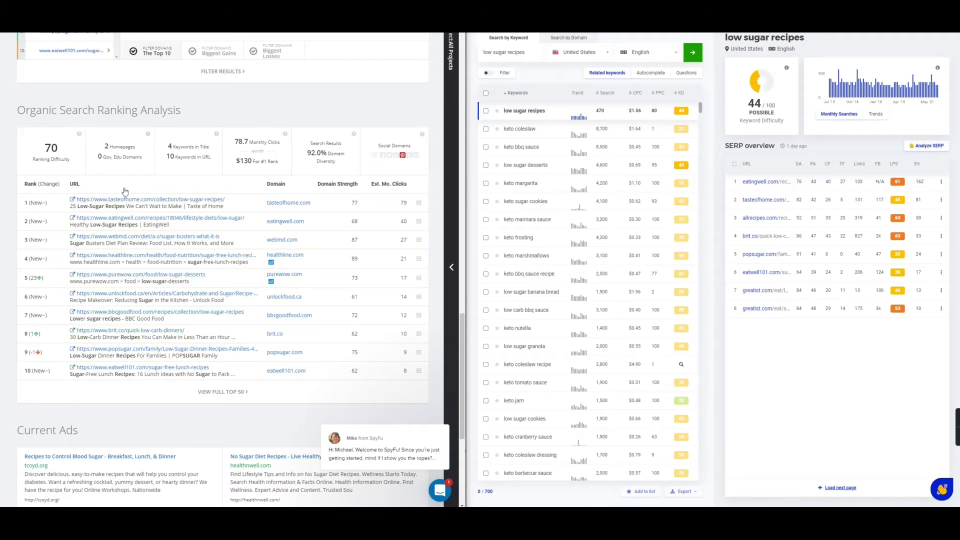
scroll(126, 190, "up", 15)
scroll(127, 191, "up", 7)
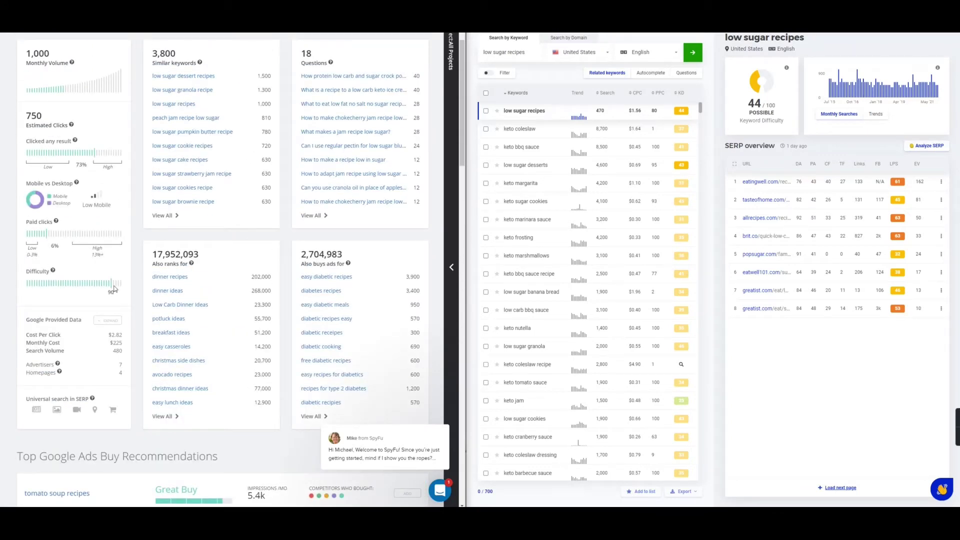
- Compare SpyFu's domain strength scores for the top-ranking pages in the Organic Search Ranking Analysis
scroll(116, 288, "down", 20)
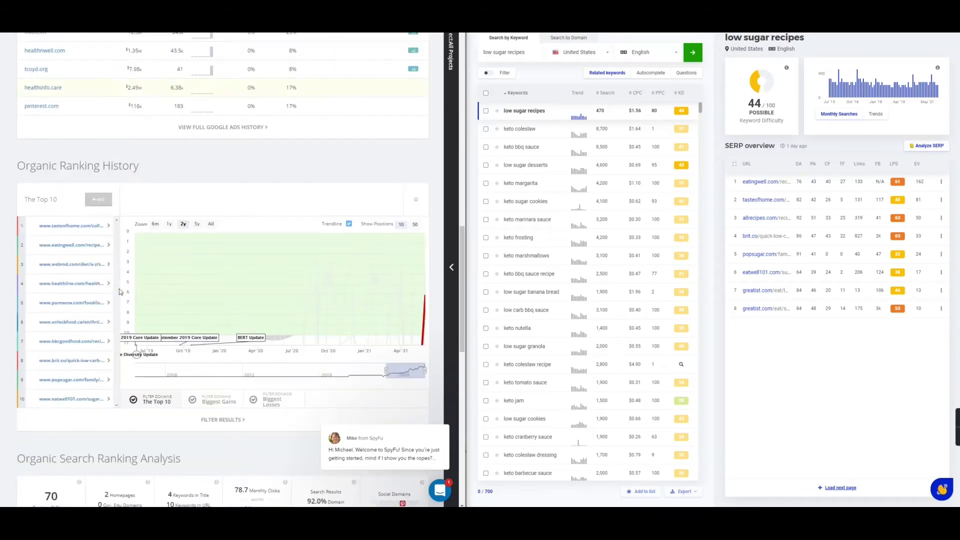
scroll(120, 292, "up", 3)
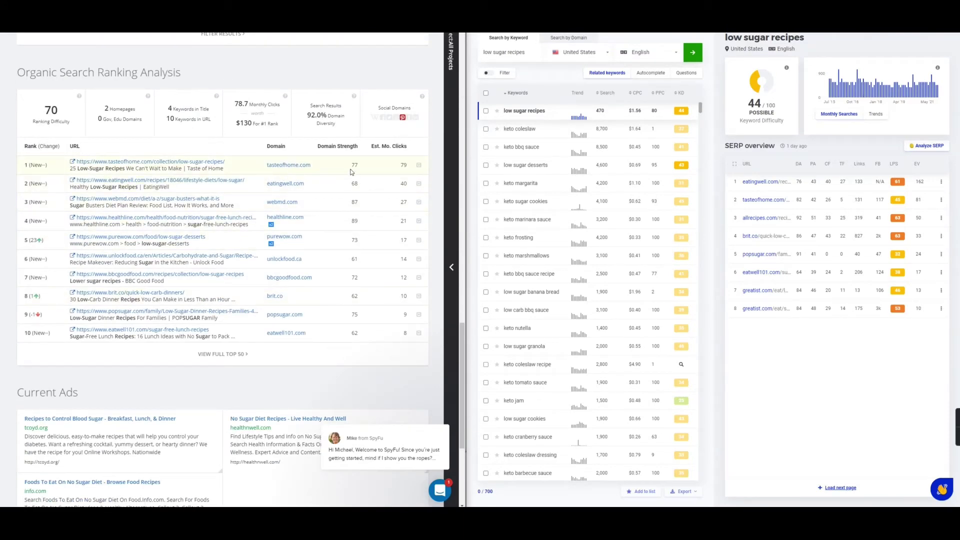
mouse_move(345, 148)
scroll(124, 186, "up", 1)
scroll(124, 186, "up", 2)
scroll(123, 187, "up", 15)
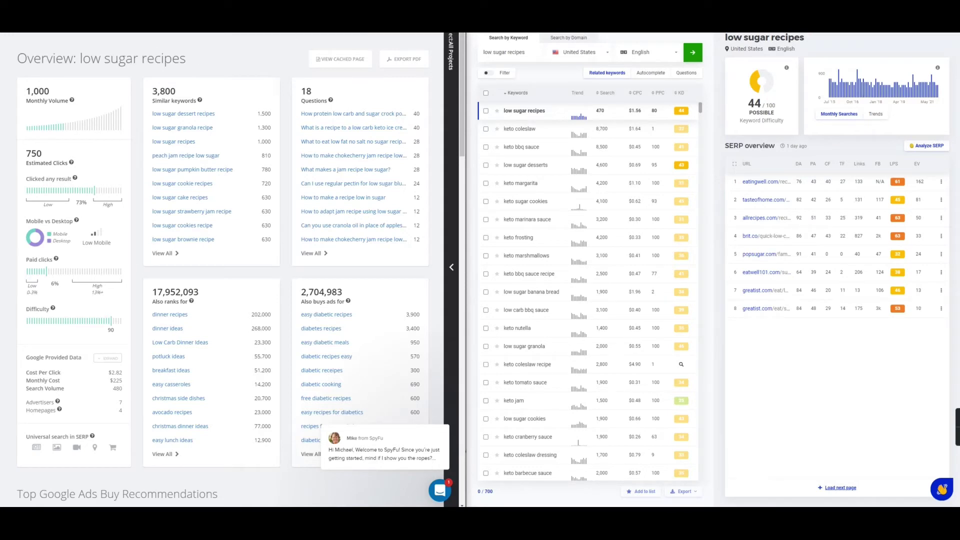
- Check the keyword list for the next entry, and search SpyFu for "what is indoor bowls?", copying the query text
left_click(115, 15)
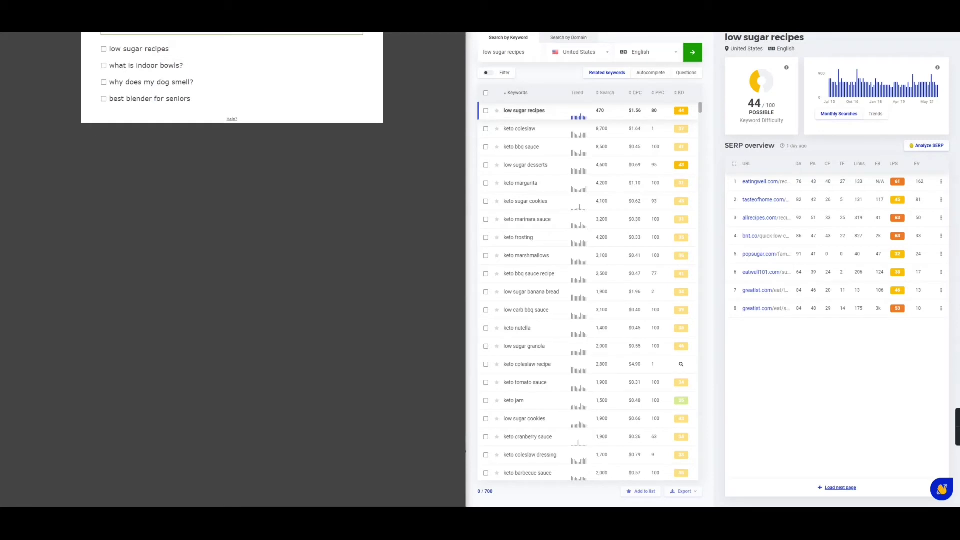
left_click(175, 15)
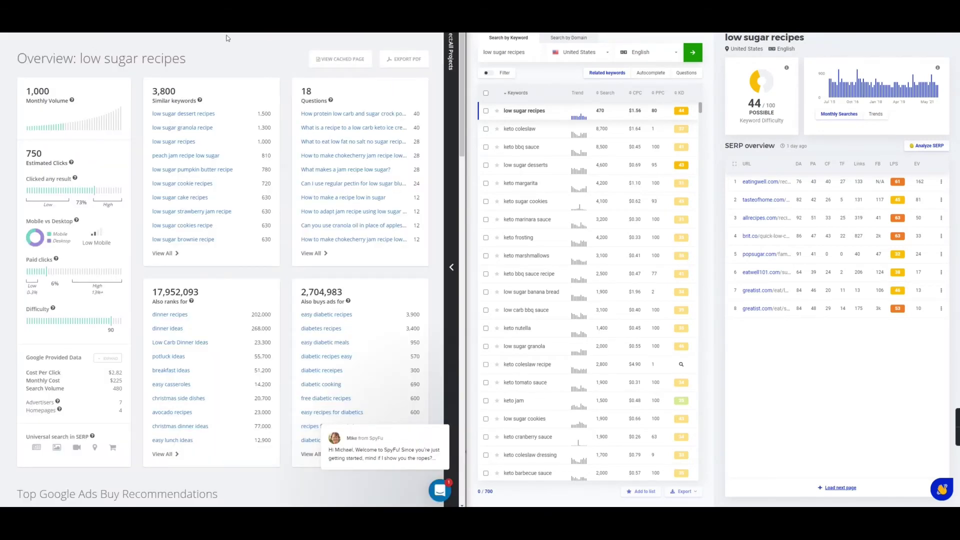
scroll(242, 48, "up", 2)
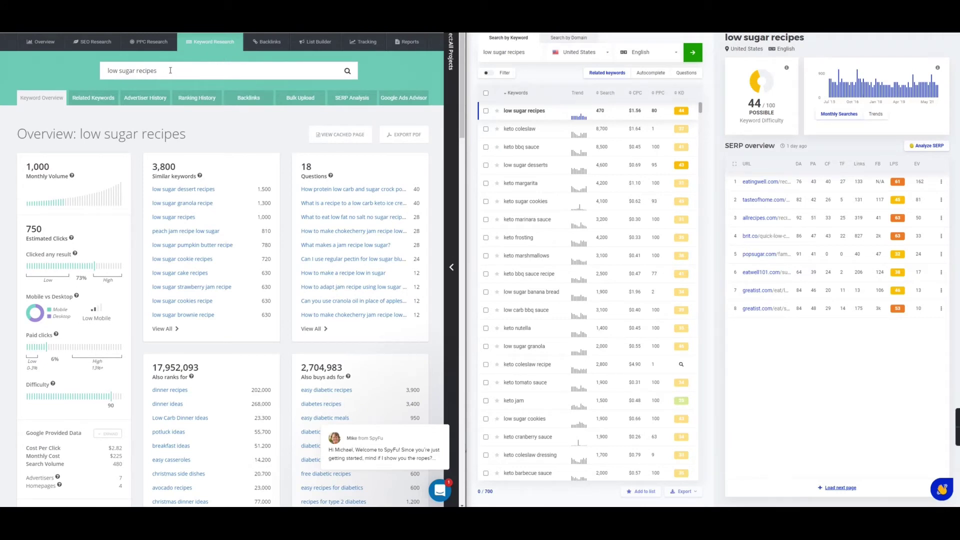
left_click(170, 70)
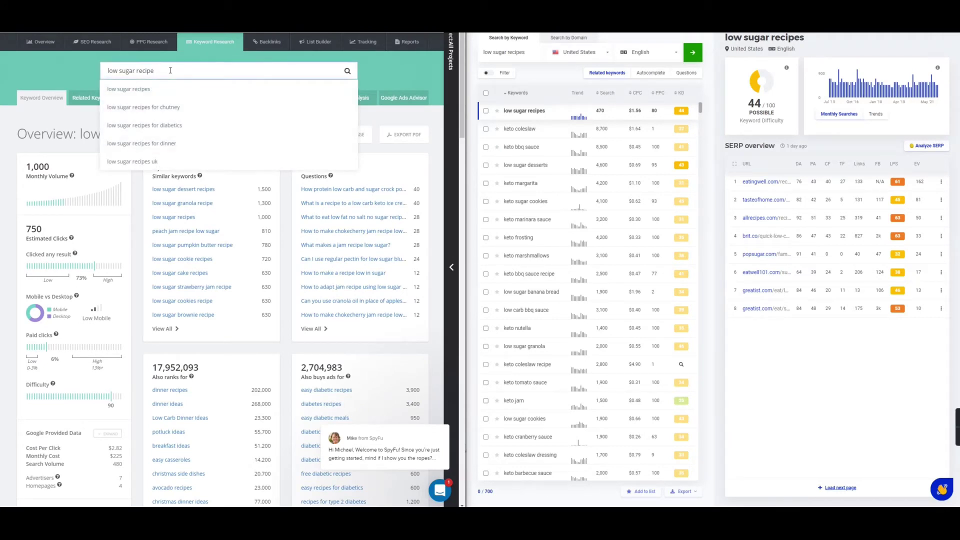
key("BackSpace")
key("BackSpace")
key("BackSpace")
key("BackSpace")
key("BackSpace")
key("BackSpace")
key("BackSpace")
key("BackSpace")
key("BackSpace")
key("BackSpace")
key("BackSpace")
key("BackSpace")
key("BackSpace")
key("BackSpace")
key("BackSpace")
key("BackSpace")
type("what is")
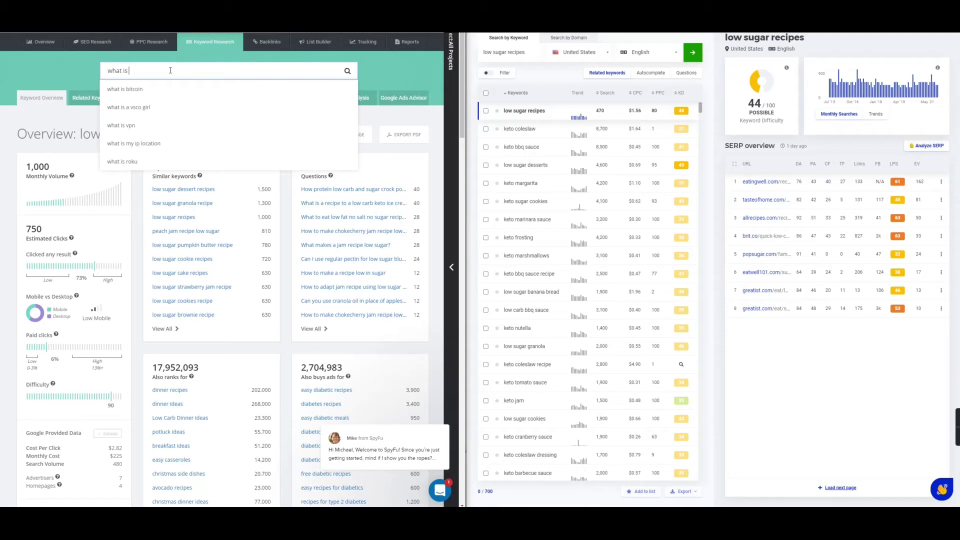
type("ind")
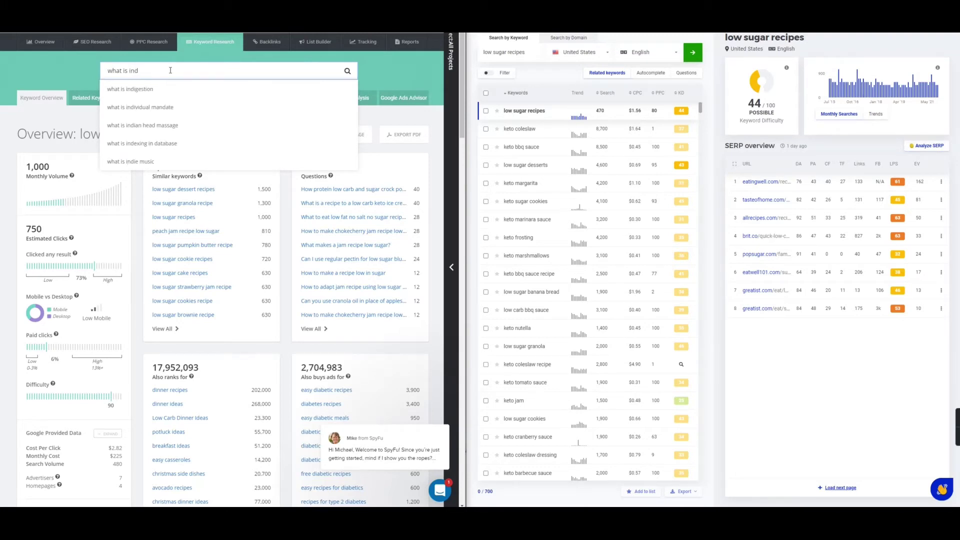
type("oor bowls?")
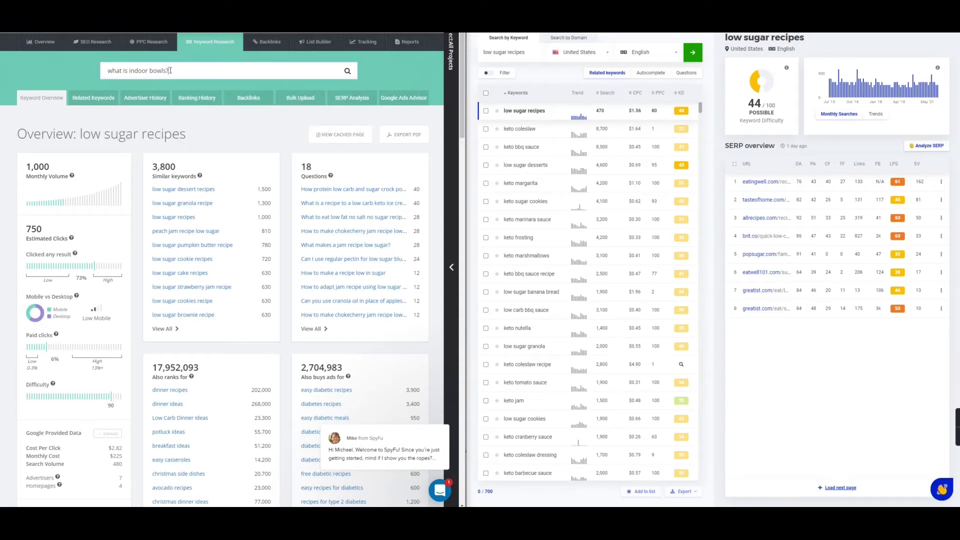
left_click_drag(170, 70, 106, 72)
right_click(125, 72)
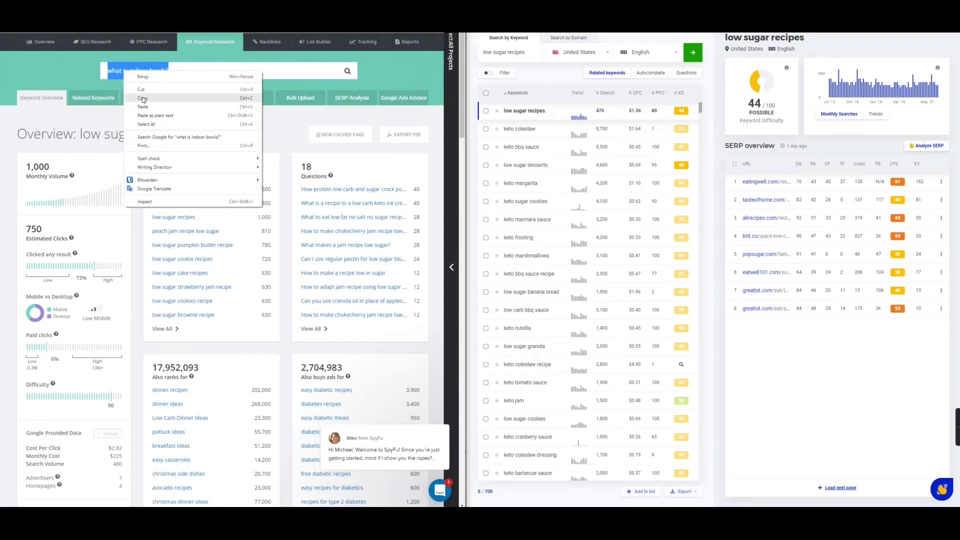
left_click(141, 103)
left_click(350, 73)
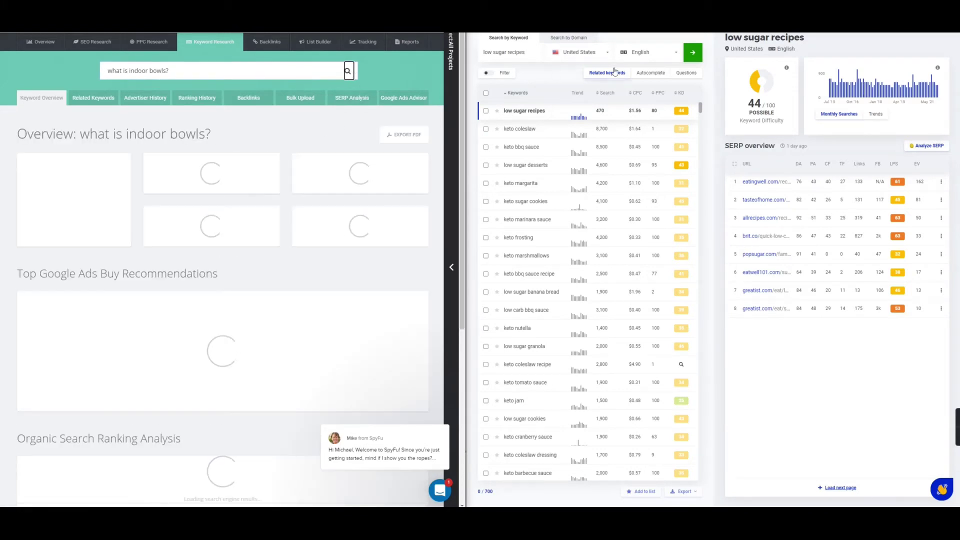
- Replace the KWFinder query with the copied text "what is indoor bowls?" and find keywords for the United States in English
left_click(530, 52)
triple_click(530, 52)
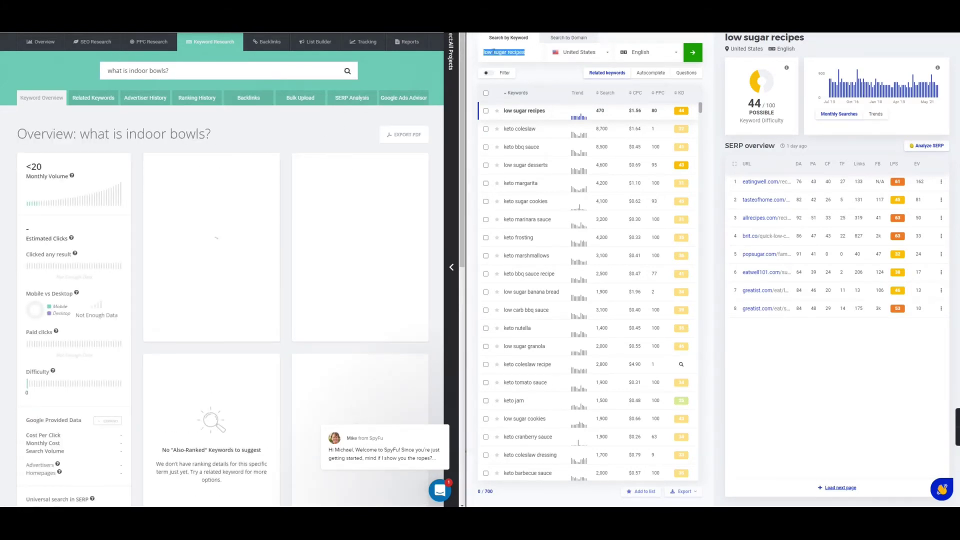
right_click(495, 52)
left_click(517, 88)
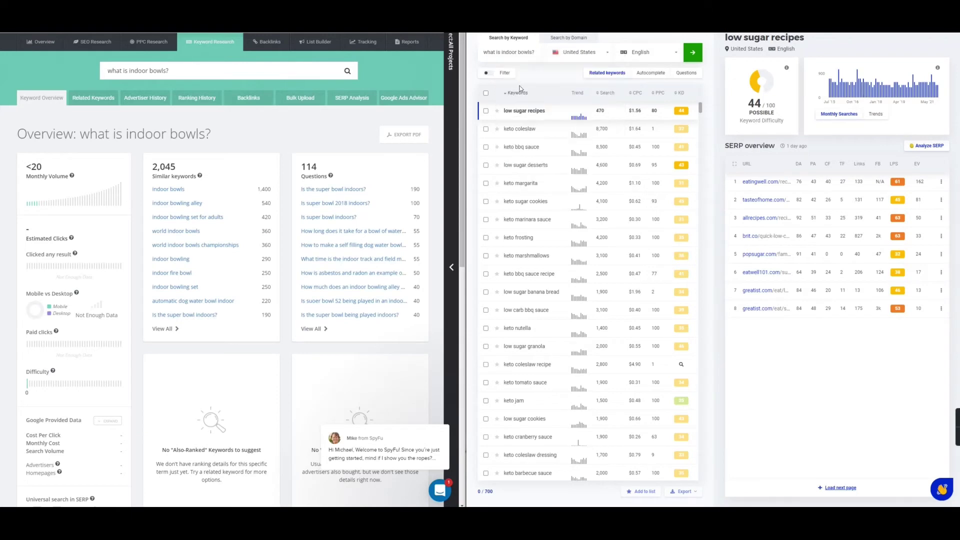
left_click(691, 53)
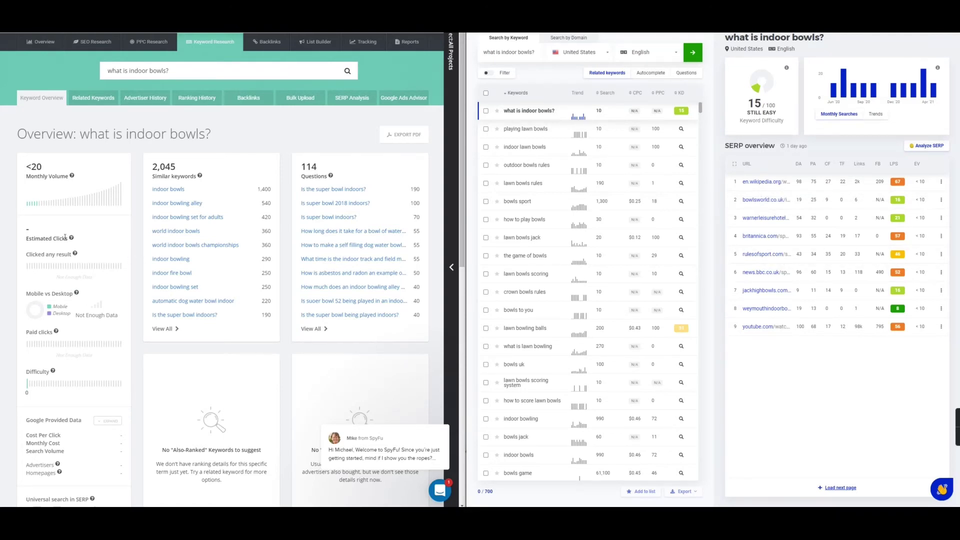
- Examine SpyFu's overview of what is indoor bowls?, from the difficulty metric to the Google Ads buy recommendations
scroll(74, 355, "down", 2)
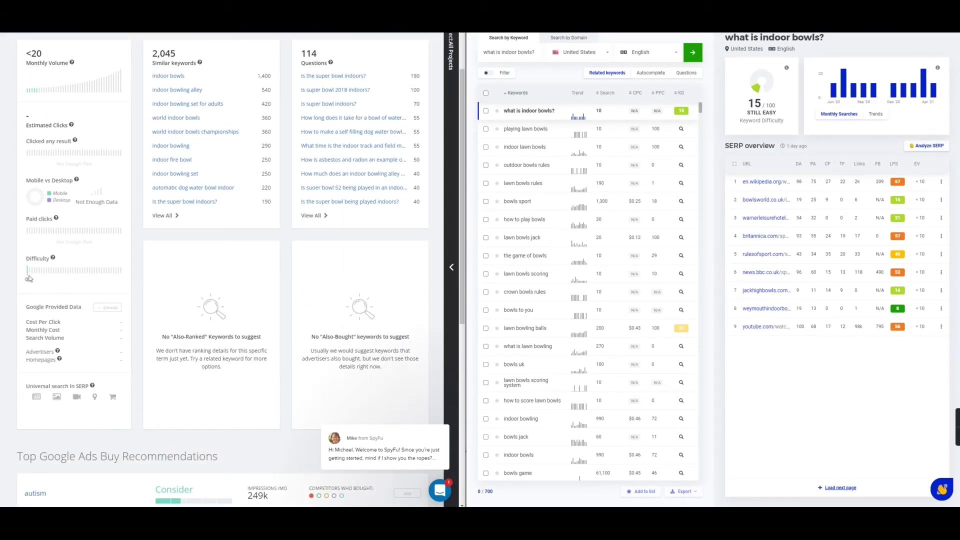
scroll(88, 277, "up", 2)
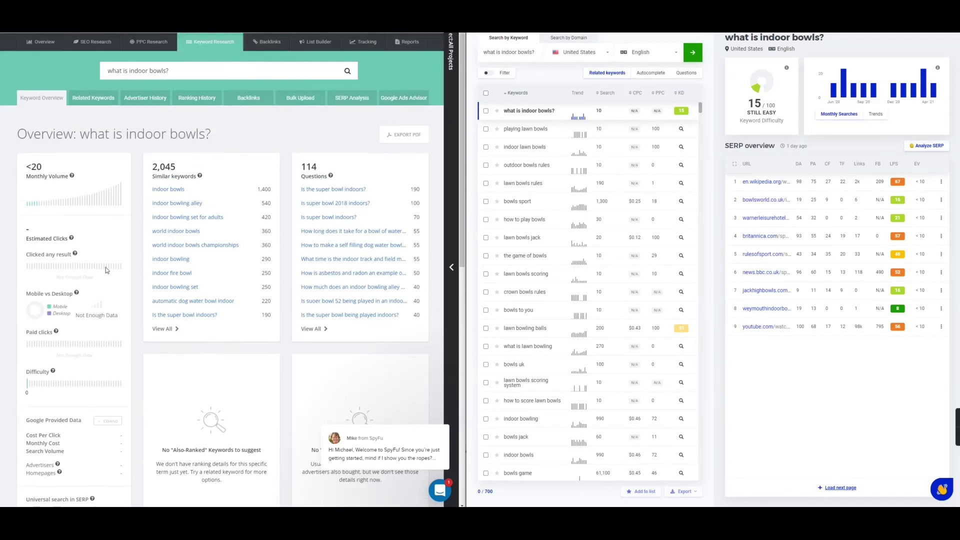
scroll(113, 268, "down", 8)
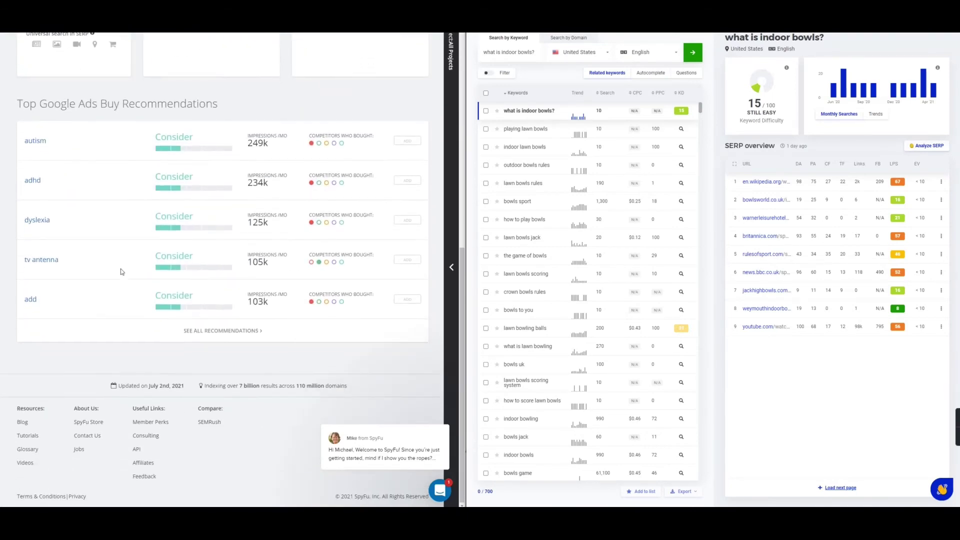
scroll(120, 323, "up", 2)
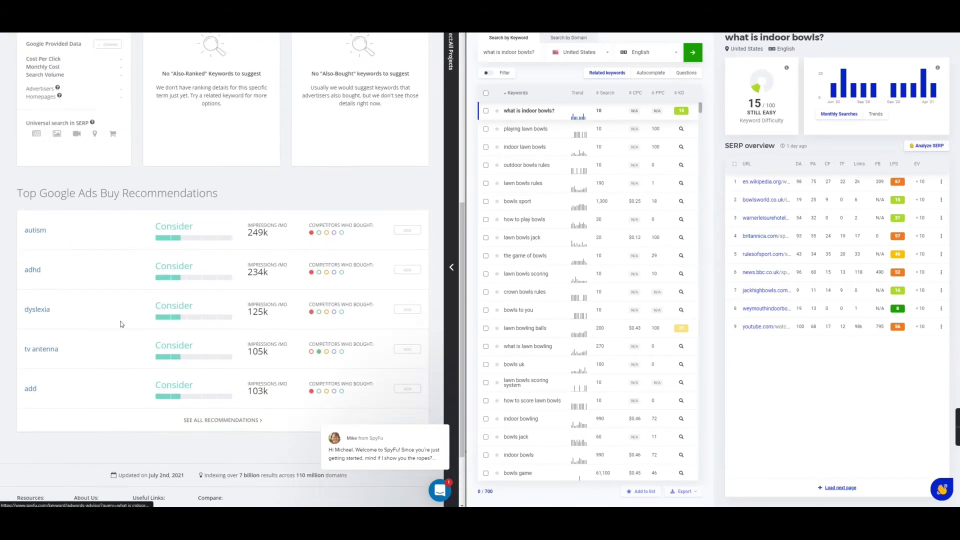
scroll(124, 320, "up", 5)
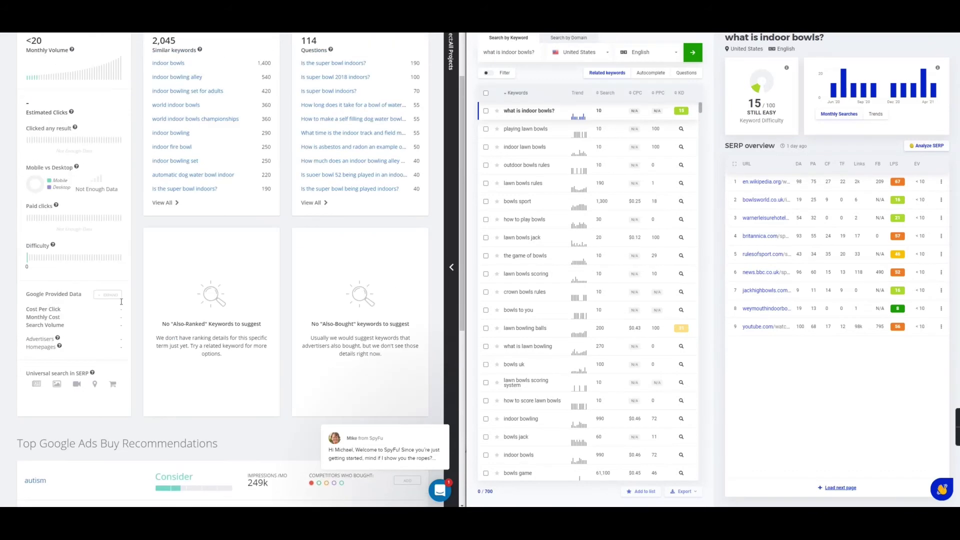
scroll(119, 300, "up", 2)
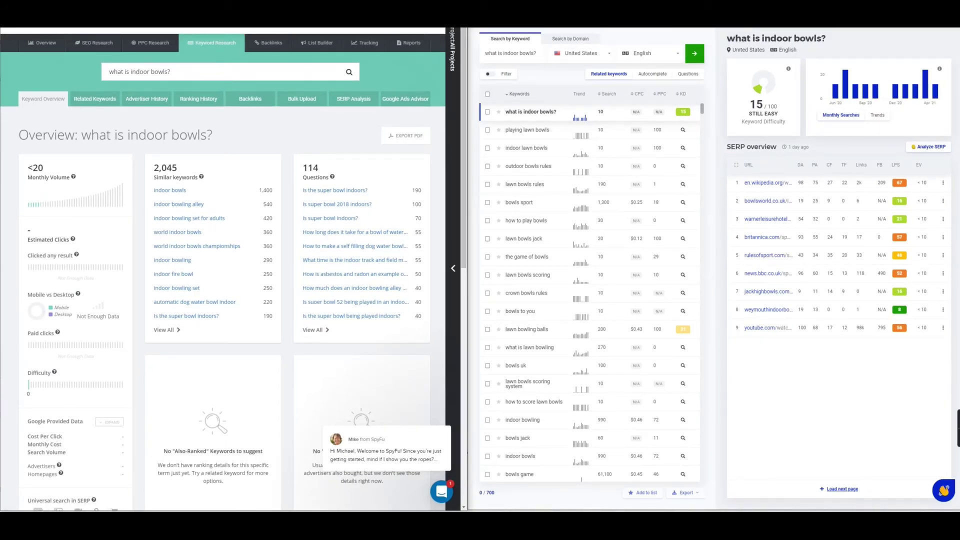
- Check the keyword list for the next entry, and enter "why does my dog smell?" as the SpyFu query
key("ctrl+Tab")
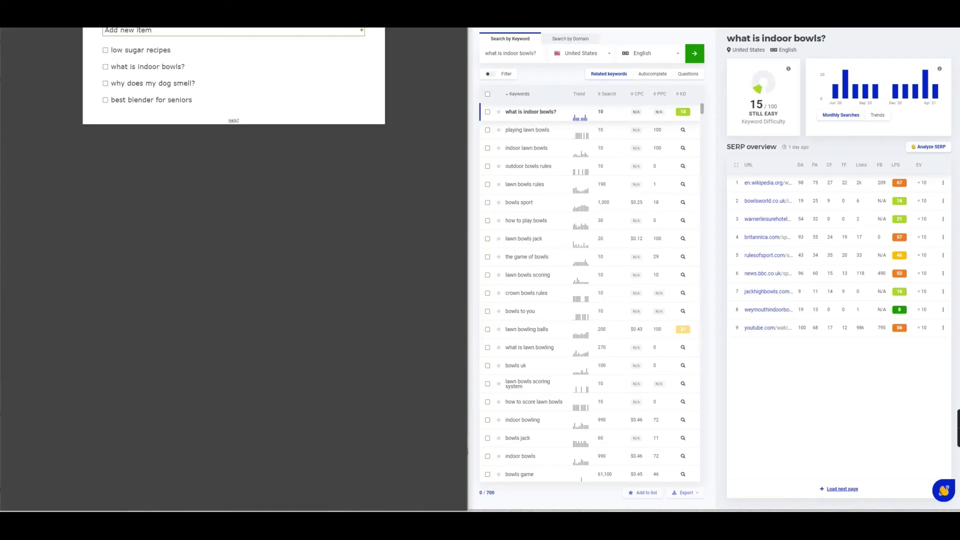
key("ctrl+shift+Tab")
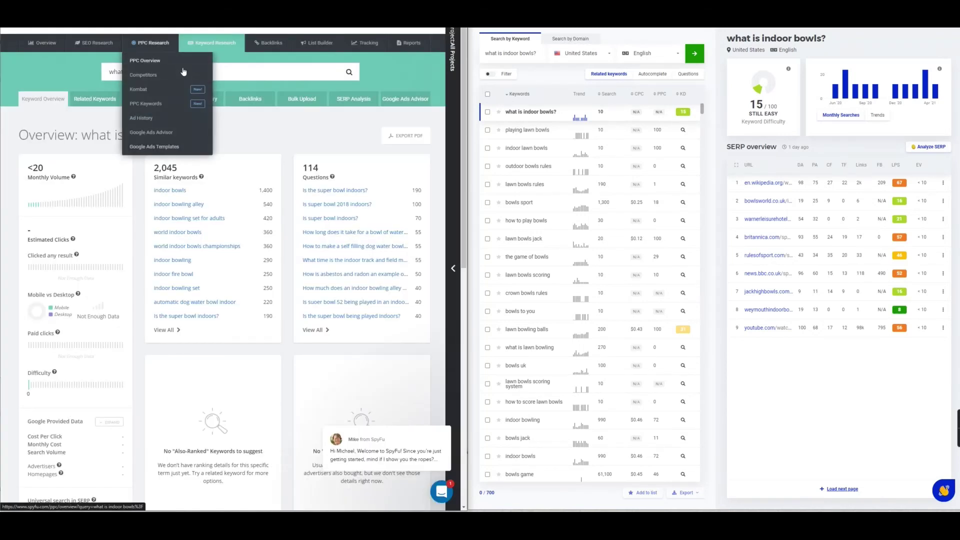
triple_click(281, 73)
type("whyt")
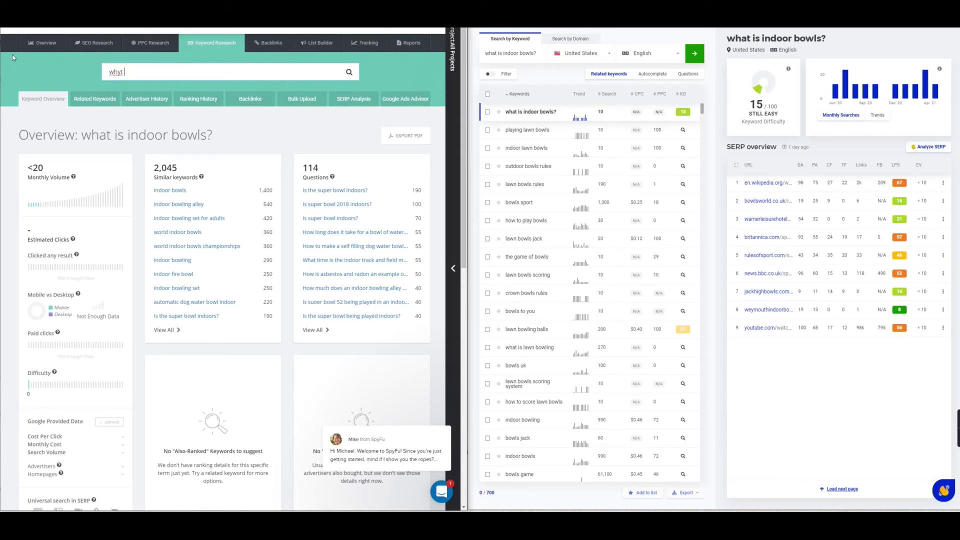
key("BackSpace")
type("d")
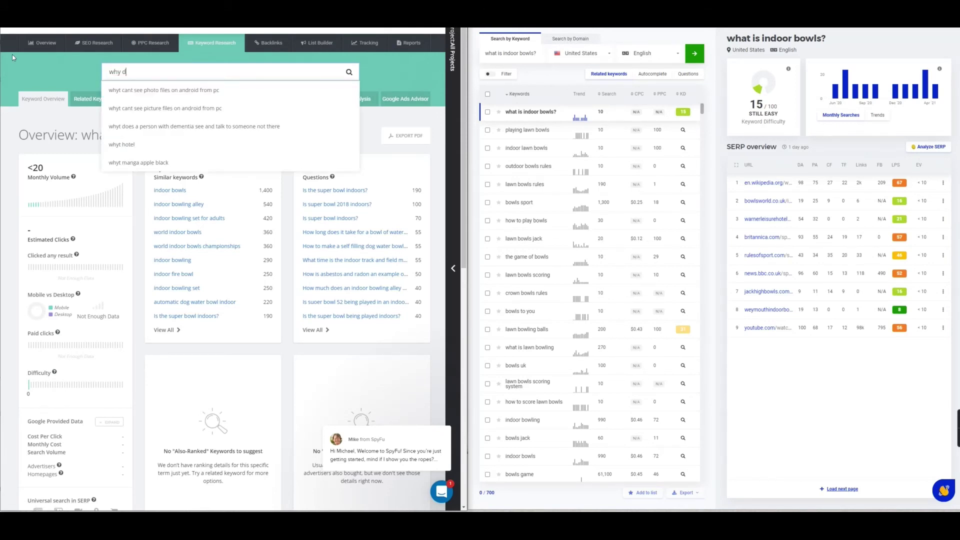
type("oes my dog ")
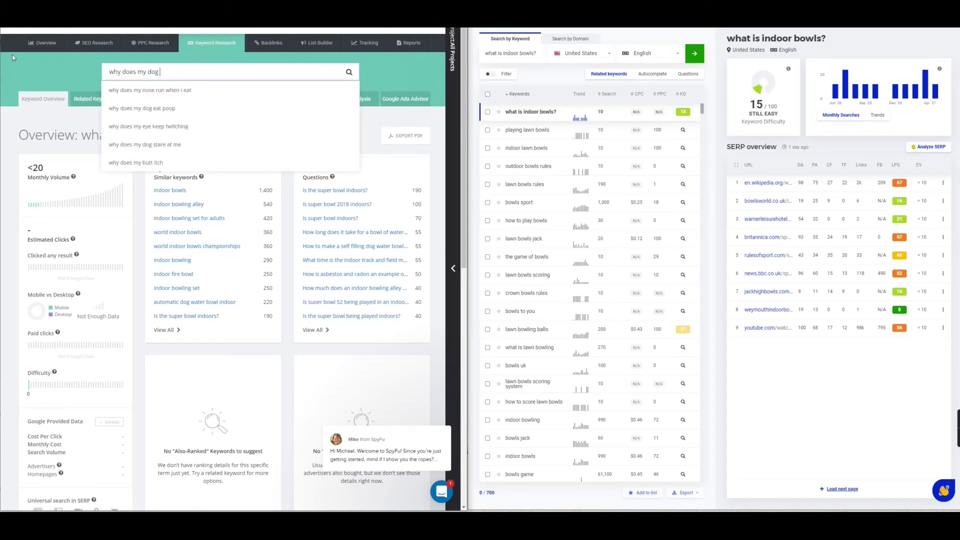
type("smell?")
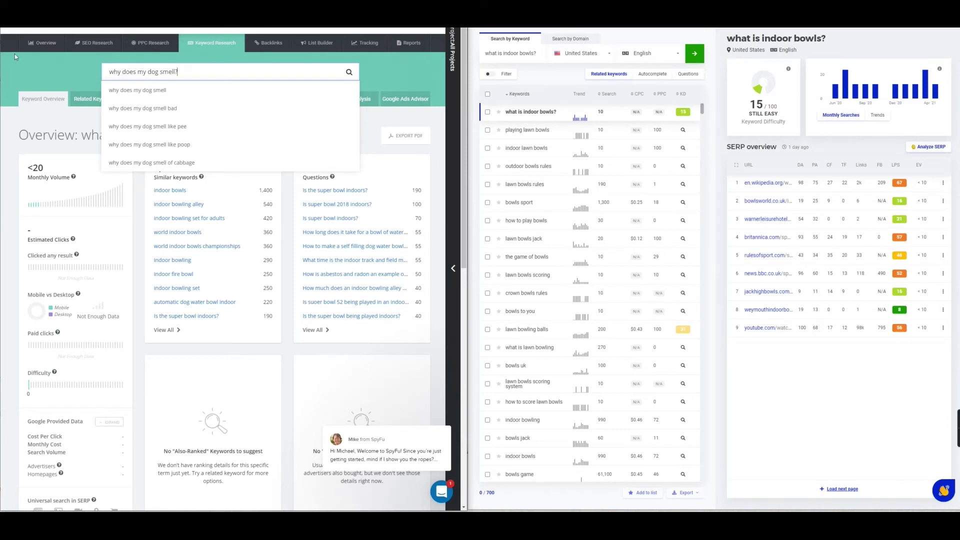
key("Return")
- Copy the query text "why does my dog smell?" and run the SpyFu search for it
left_click_drag(211, 75, 27, 75)
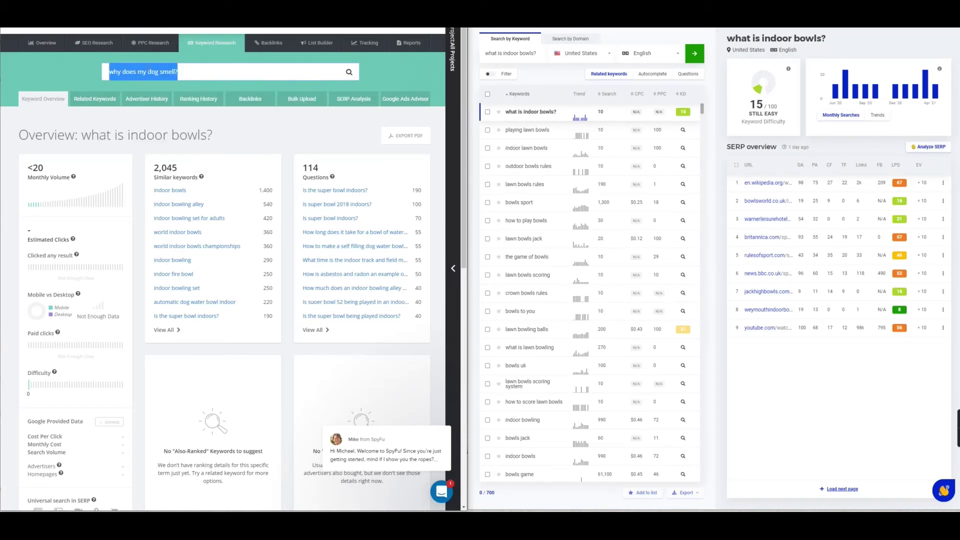
right_click(145, 70)
left_click(150, 98)
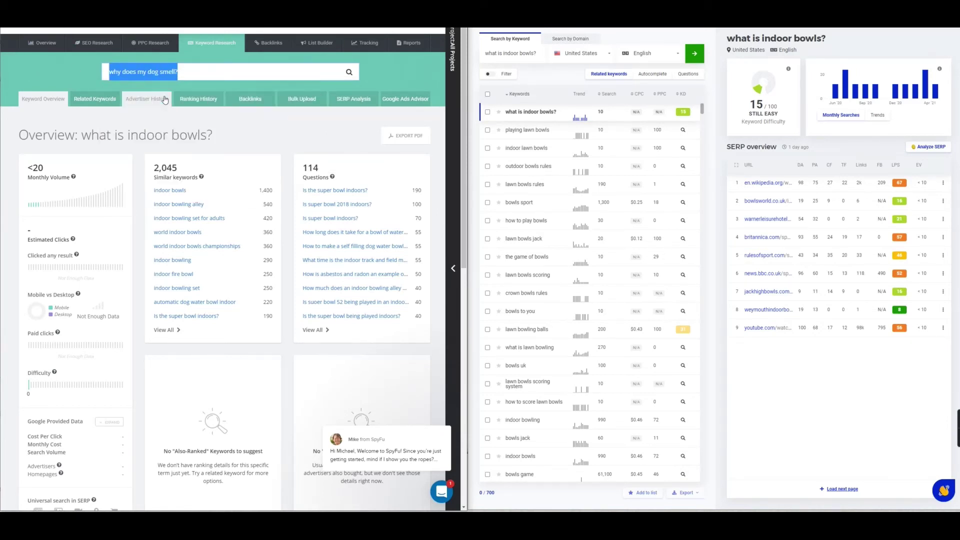
left_click(349, 74)
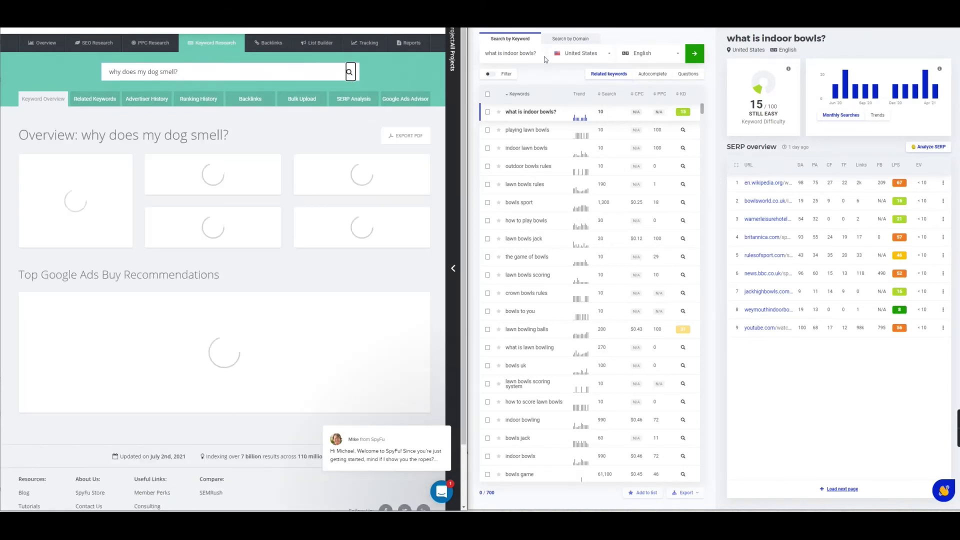
- Replace the KWFinder query with the copied text "why does my dog smell?" and find keywords for the United States in English
left_click_drag(544, 55, 484, 53)
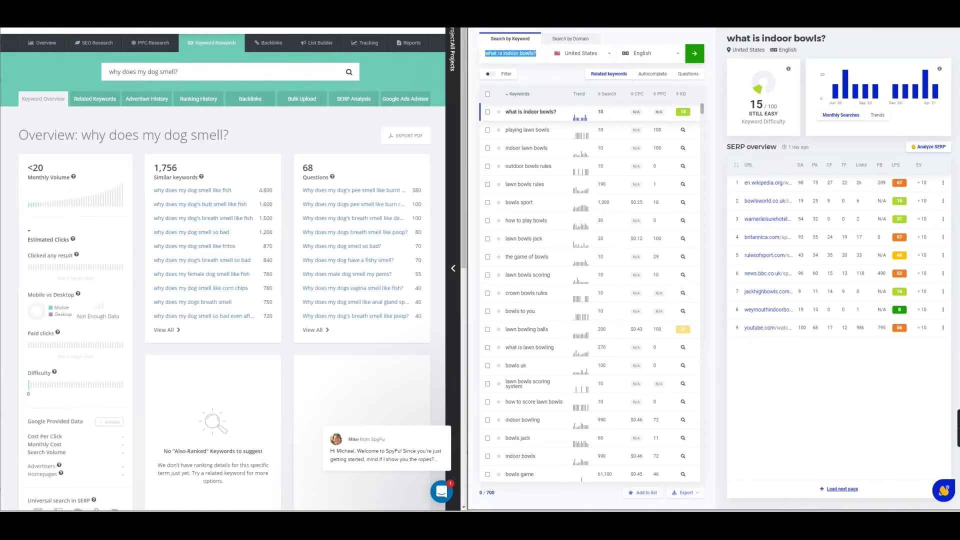
right_click(498, 53)
left_click(516, 92)
left_click(694, 54)
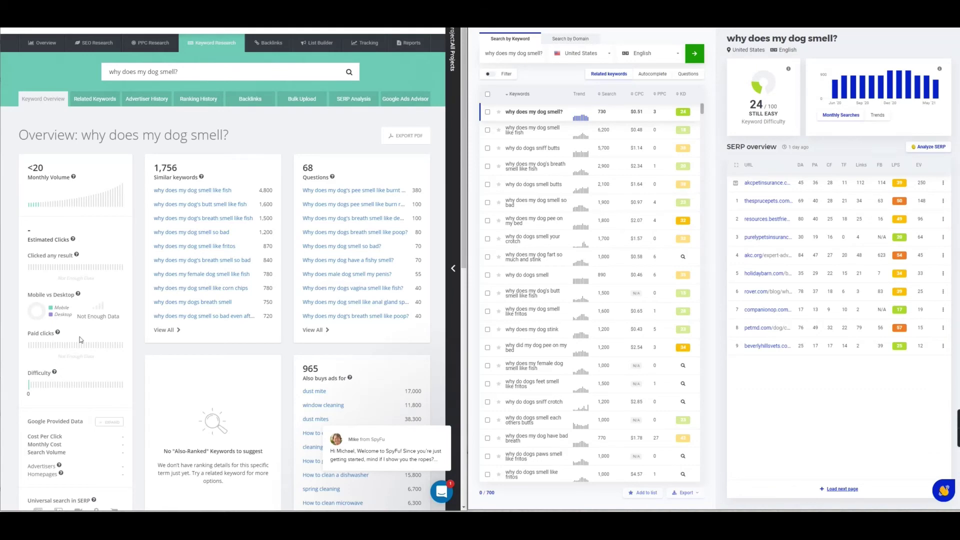
- Examine SpyFu's overview of why does my dog smell?, including its Google Ads buy recommendations
scroll(117, 346, "down", 8)
scroll(116, 345, "down", 1)
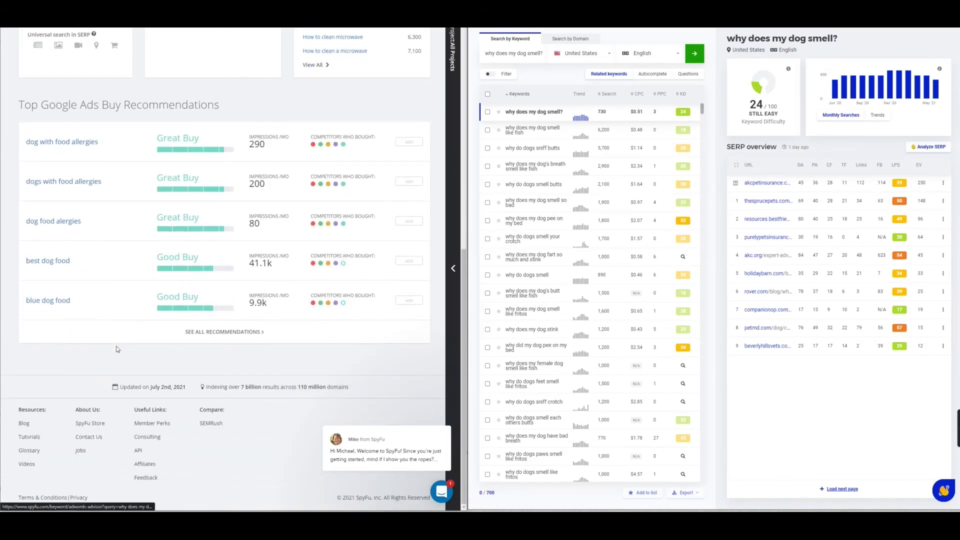
scroll(208, 357, "up", 3)
scroll(209, 358, "up", 6)
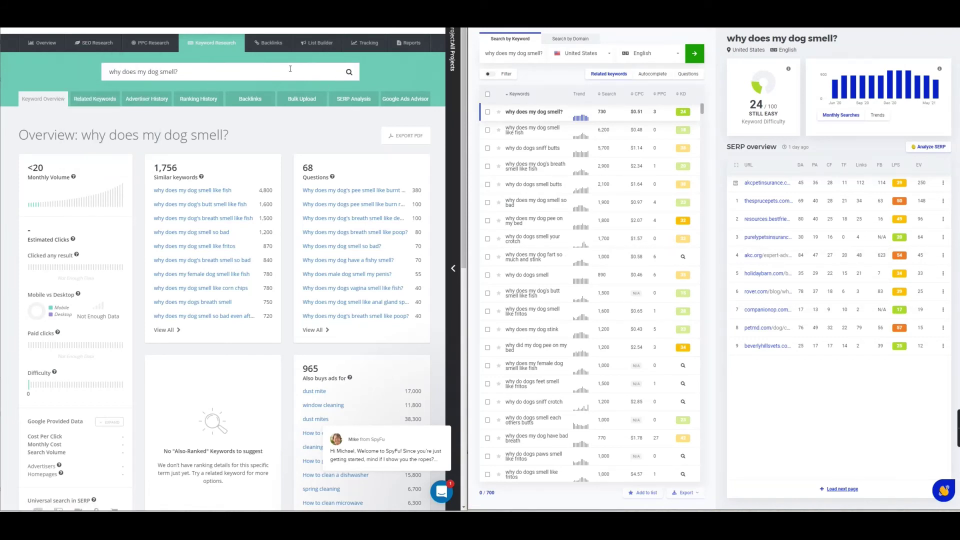
- Check the keyword list for the last entry, and enter "best blender for seniors?" as the SpyFu query
key("ctrl+Tab")
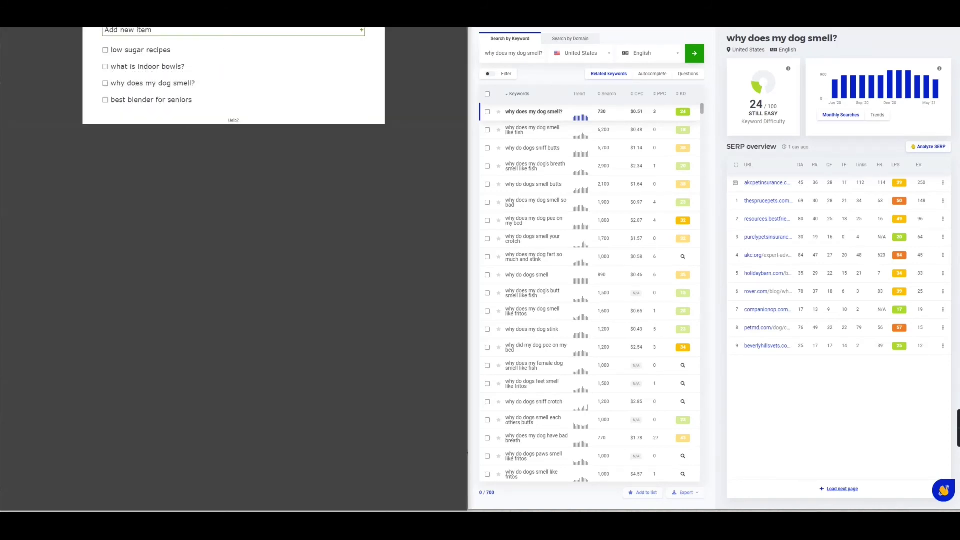
key("ctrl+shift+Tab")
left_click_drag(191, 79, 4, 81)
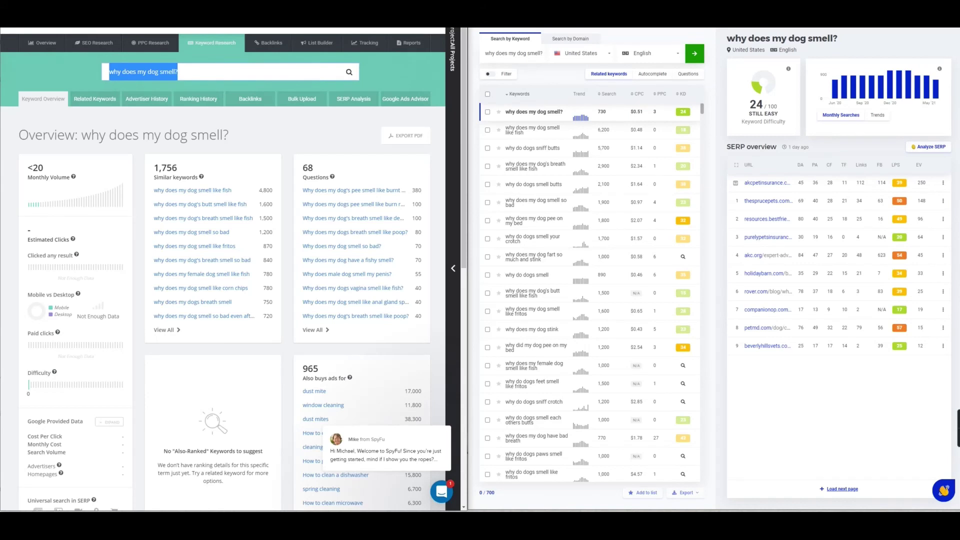
type("be")
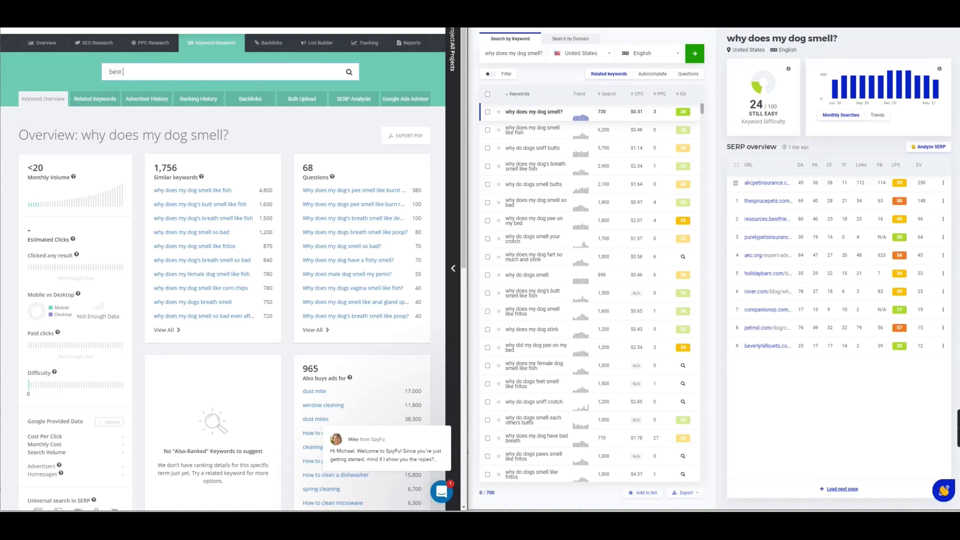
type("st bl")
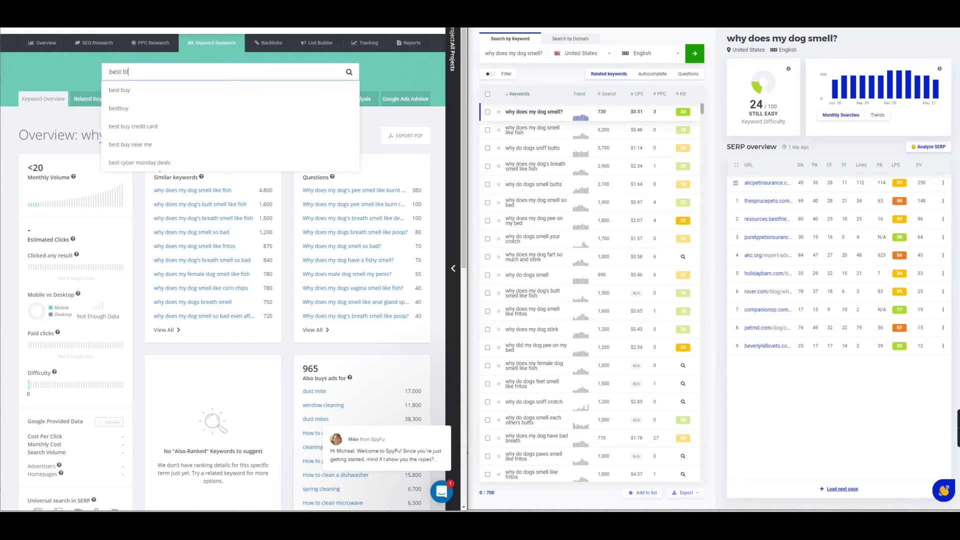
type("ender for s")
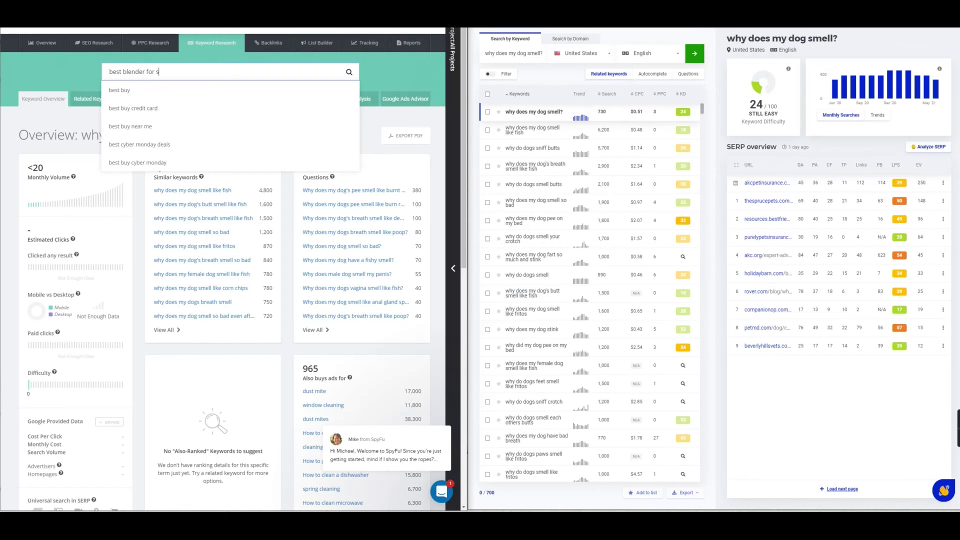
type("eniors?")
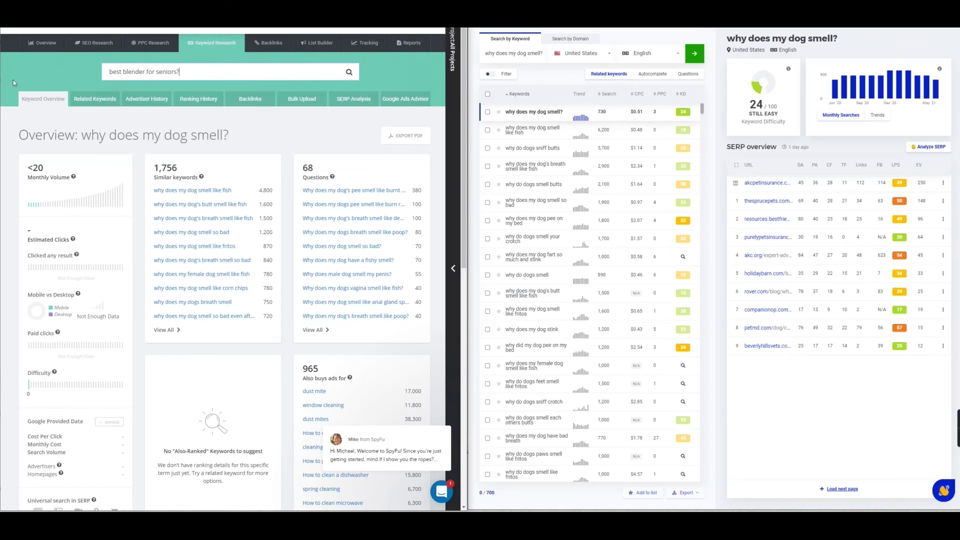
- Copy the SpyFu query "best blender for seniors?" into KWFinder and find keywords for the United States in English
left_click_drag(189, 70, 69, 72)
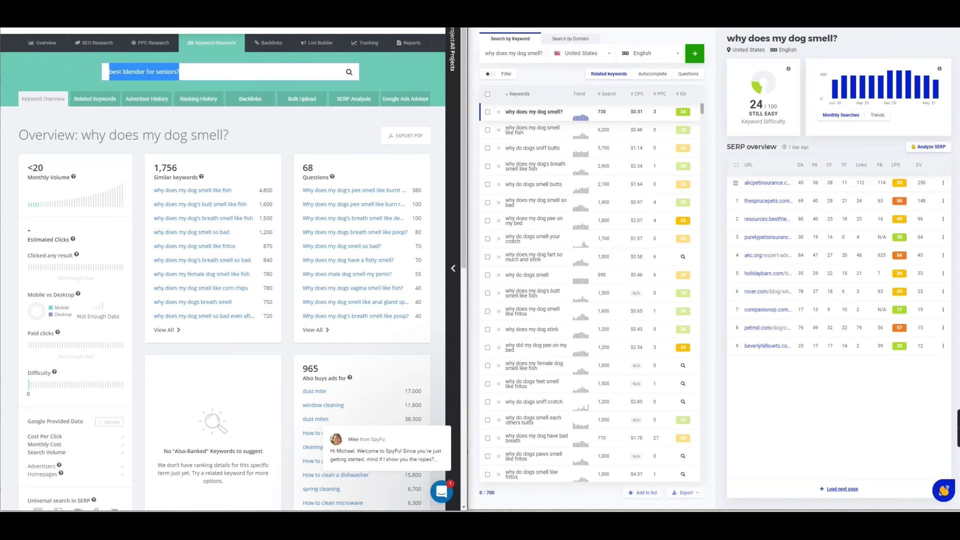
right_click(118, 73)
left_click(139, 98)
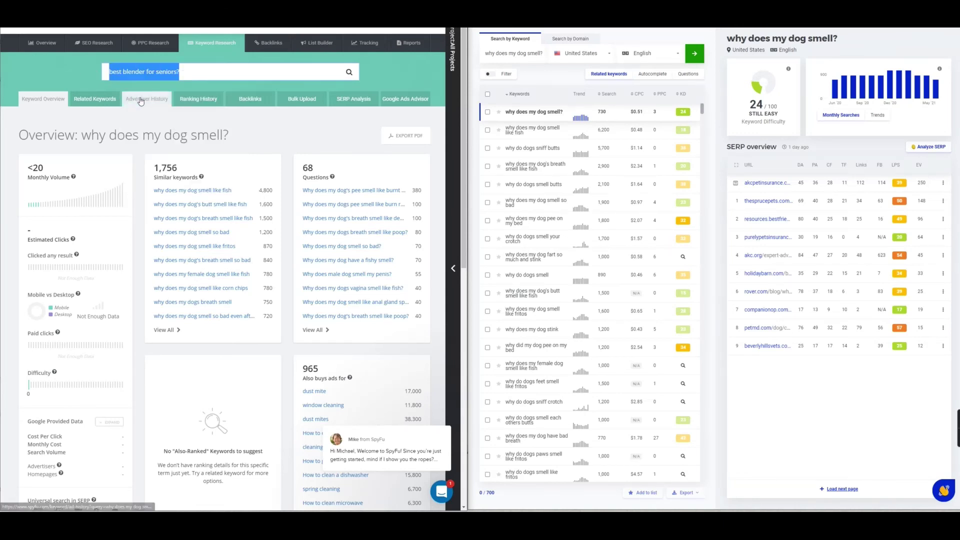
triple_click(542, 54)
right_click(537, 55)
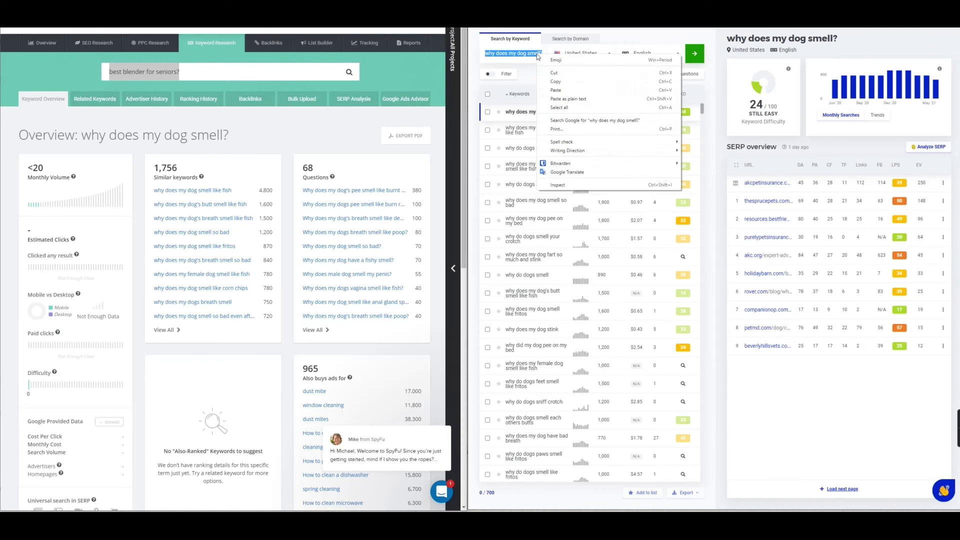
left_click(554, 90)
left_click(695, 54)
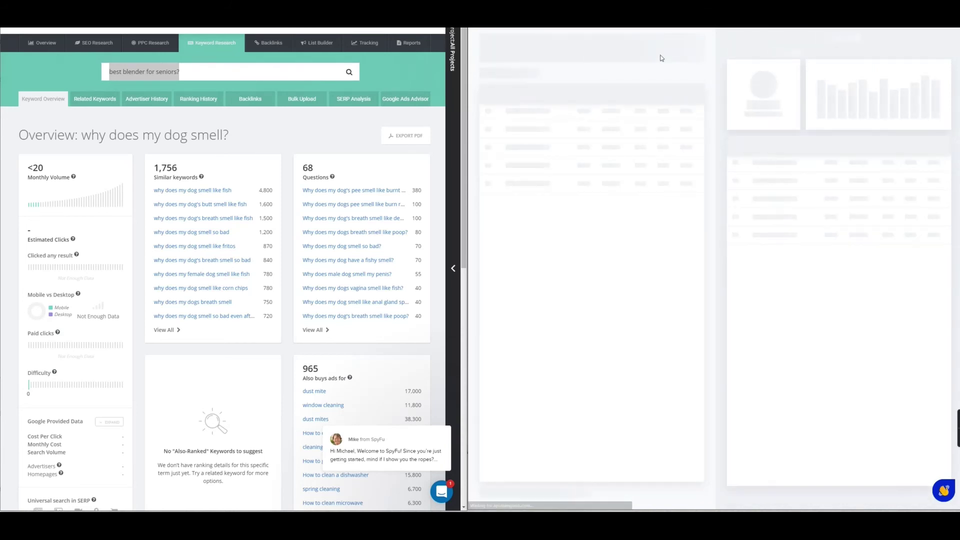
- Run the SpyFu search for "best blender for seniors?" and examine its overview down to the Google Ads buy recommendations
left_click(349, 72)
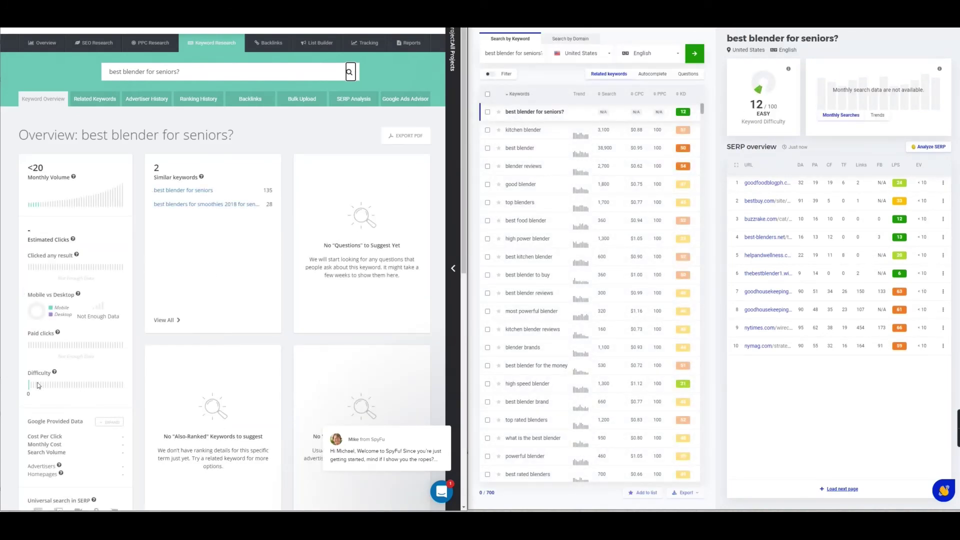
scroll(116, 351, "down", 9)
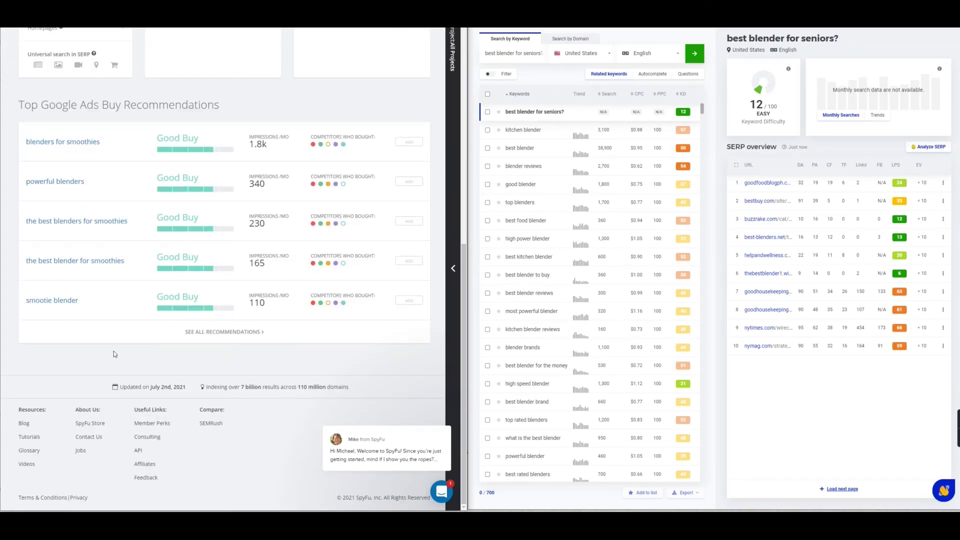
scroll(113, 351, "up", 8)
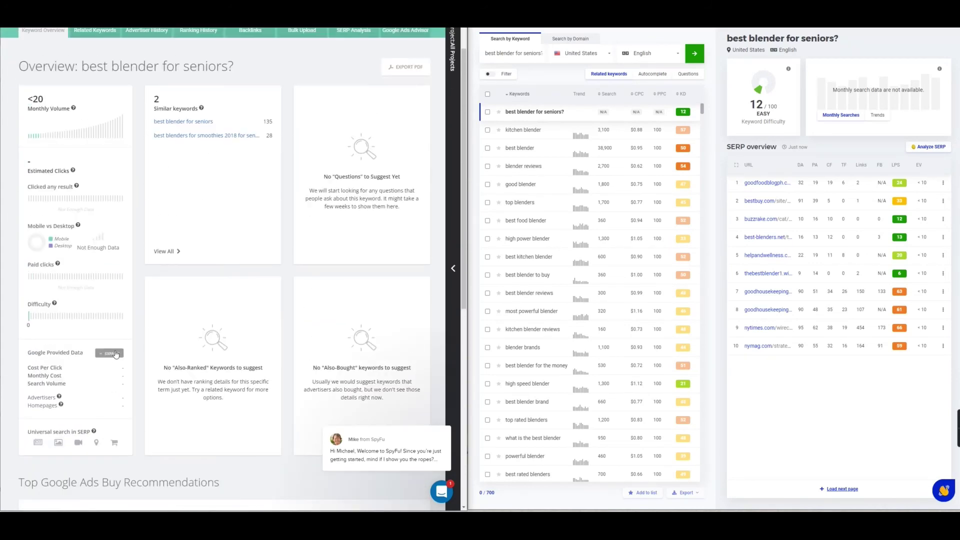
- Open SpyFu's similar keyword "best blender for seniors" and examine its overview, Google Ads buy recommendations and the matching entry in the keyword list
scroll(140, 333, "up", 2)
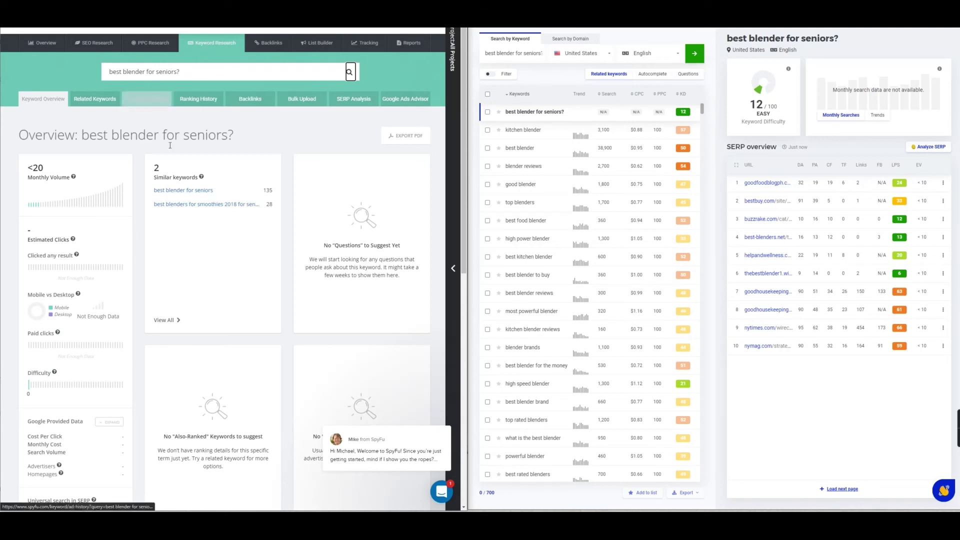
left_click(194, 191)
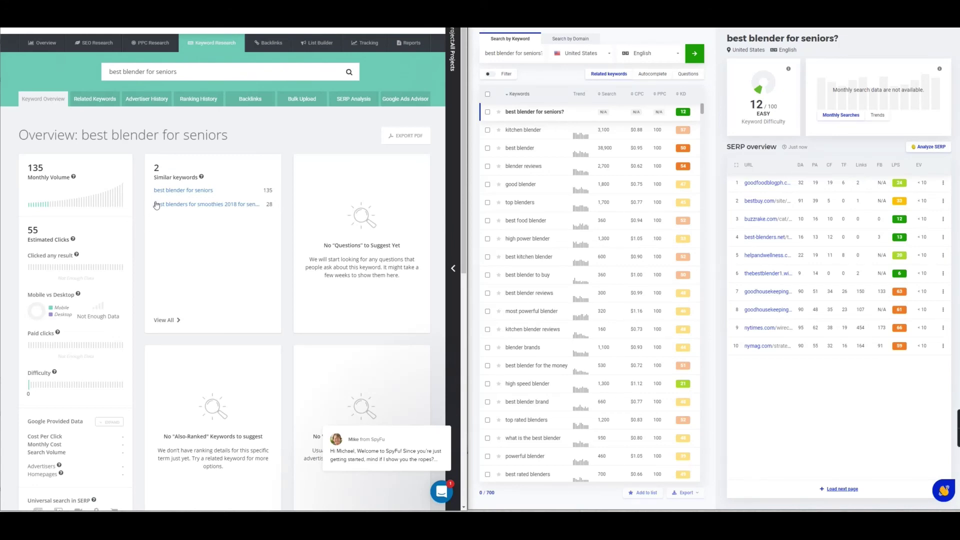
scroll(116, 296, "down", 8)
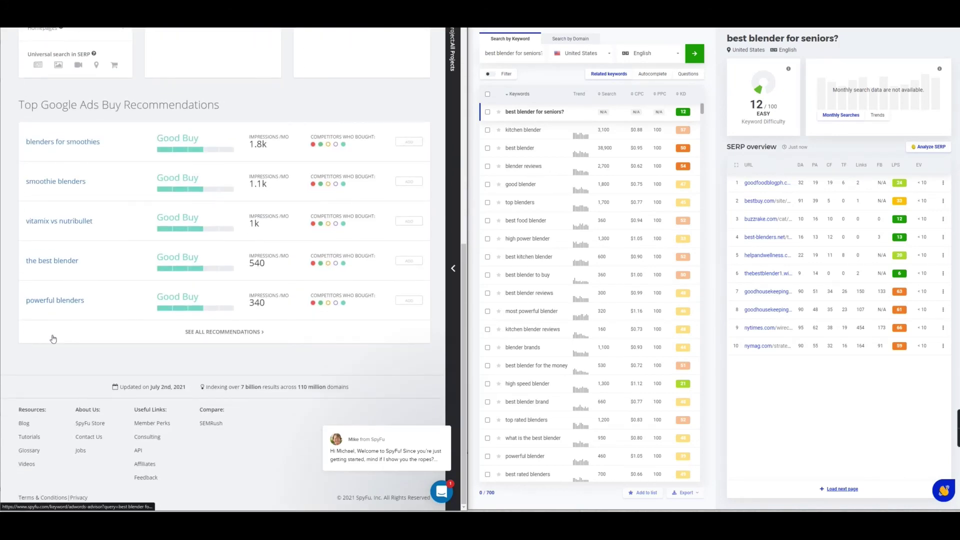
scroll(53, 338, "up", 10)
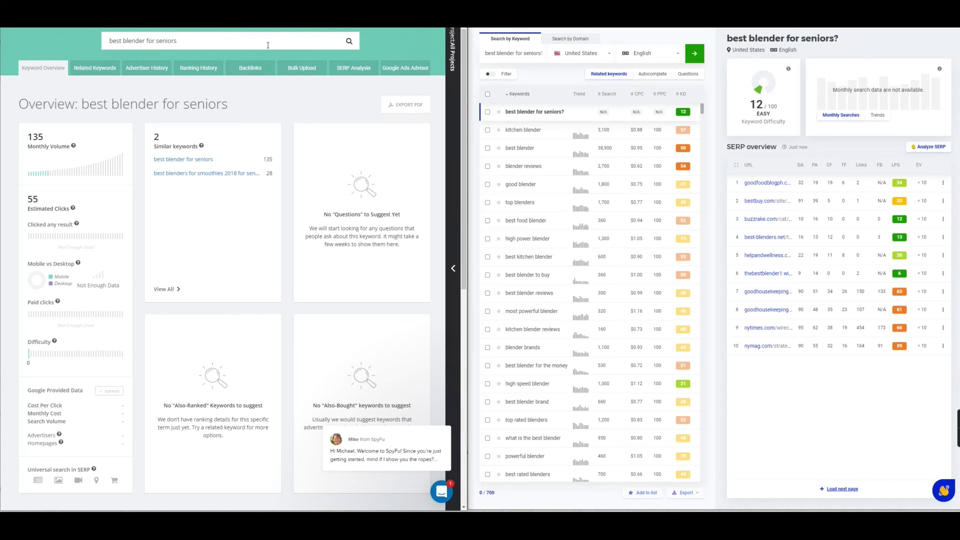
key("ctrl+Tab")
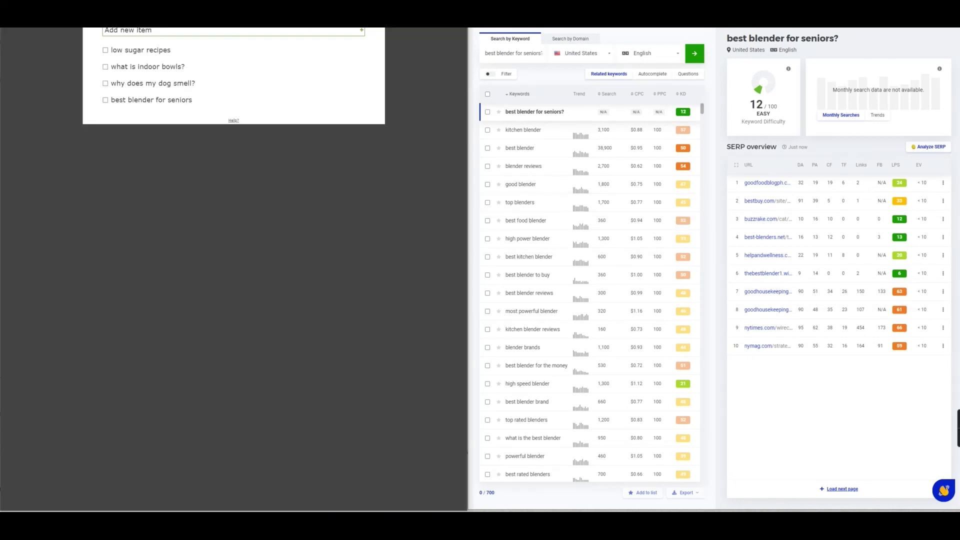
key("ctrl+shift+Tab")
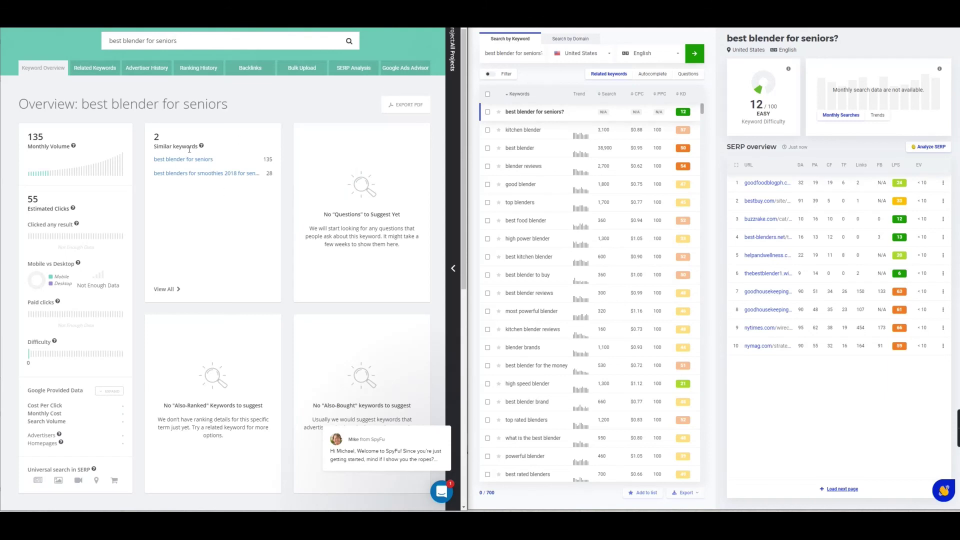